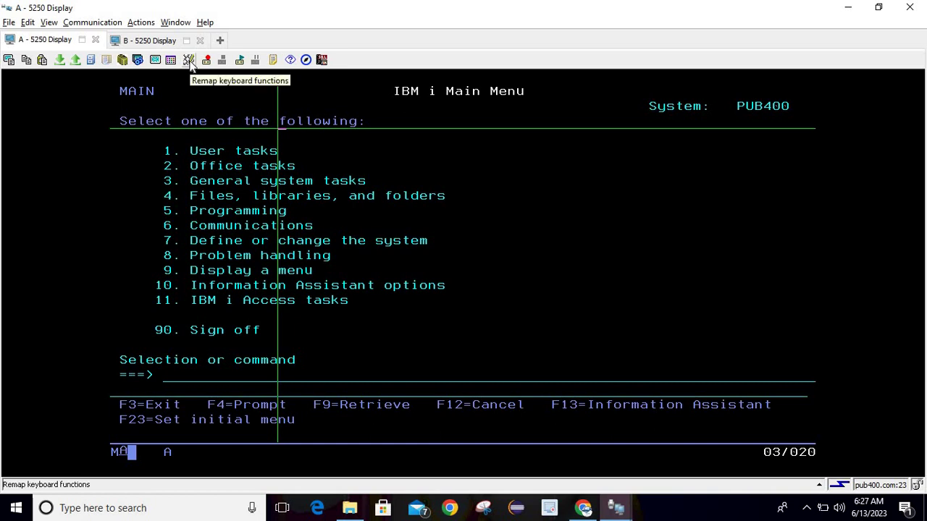
- Open the keyboard remapping settings and look through the available categories and the key assignments under Characters
click(190, 61)
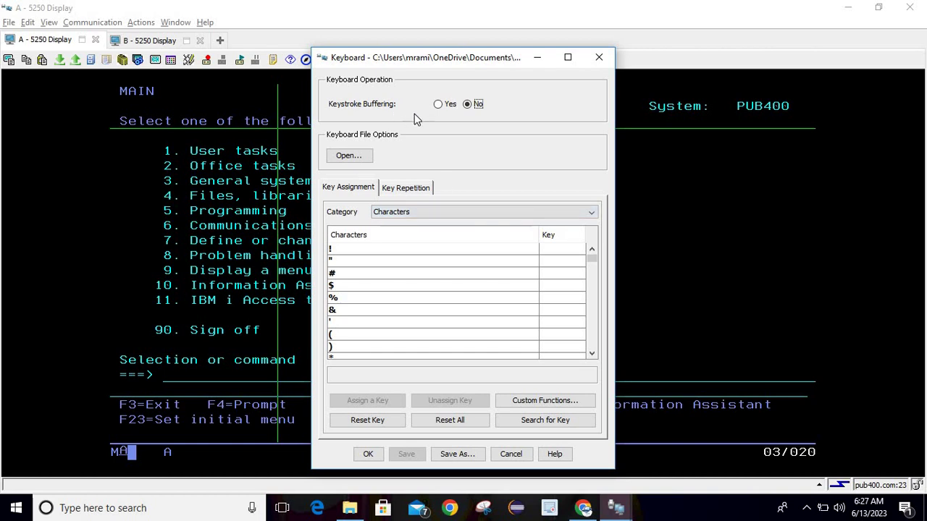
click(450, 213)
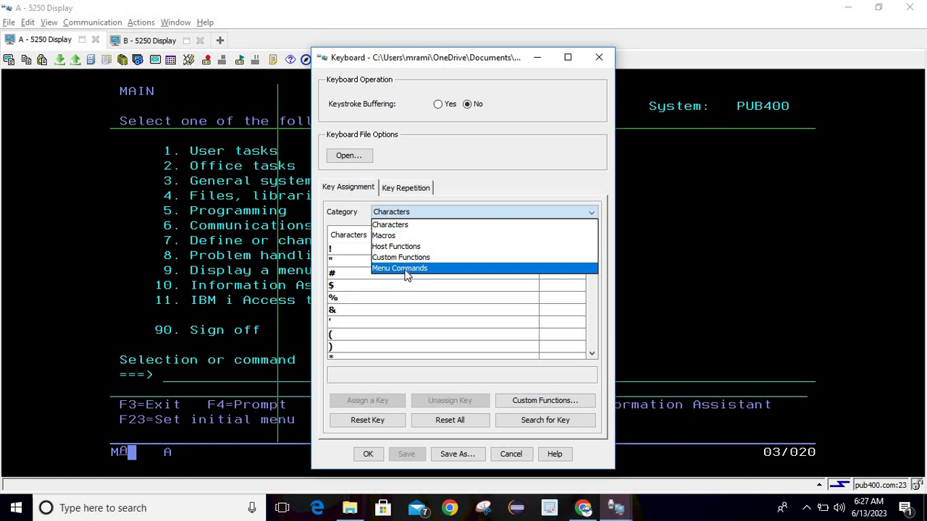
click(423, 210)
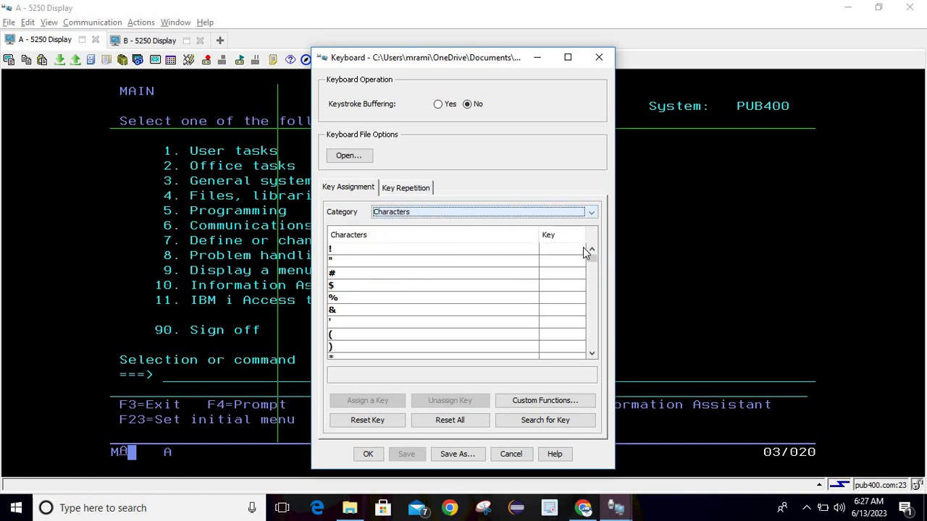
drag(593, 258, 594, 285)
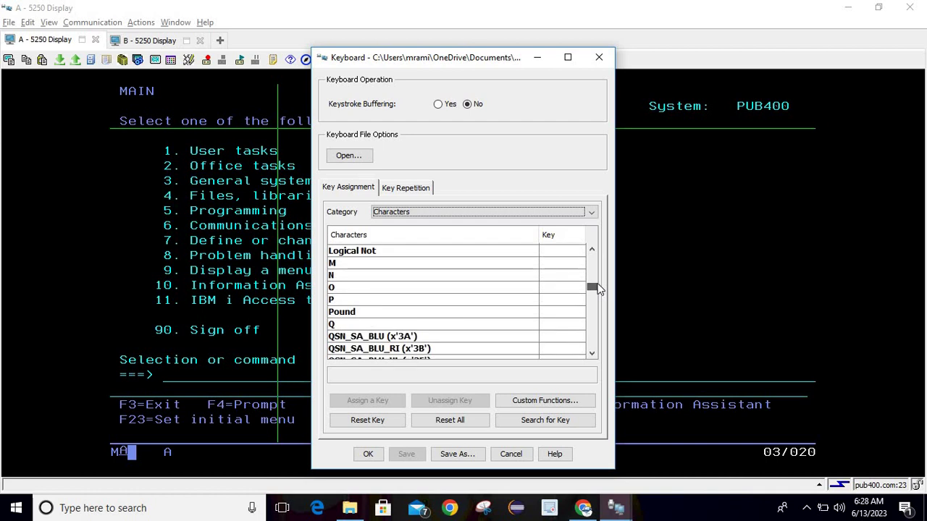
click(513, 214)
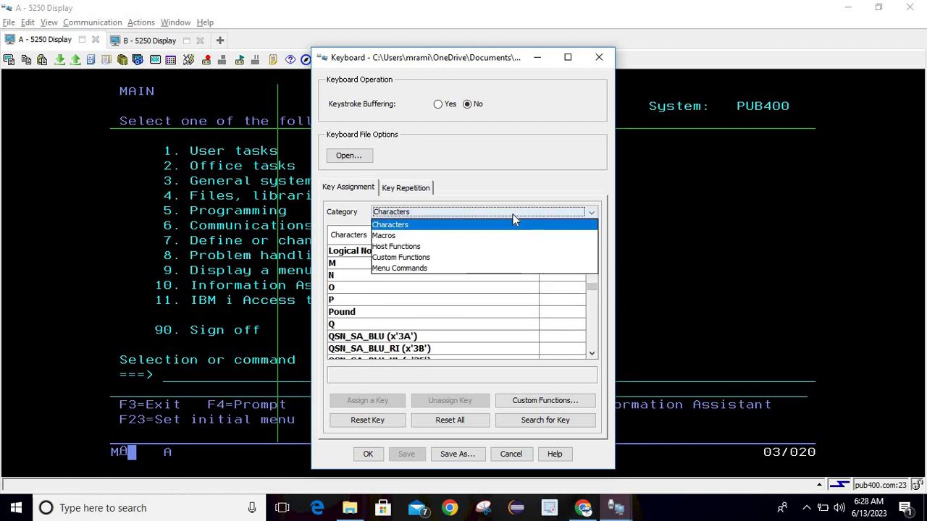
click(592, 288)
drag(595, 288, 604, 309)
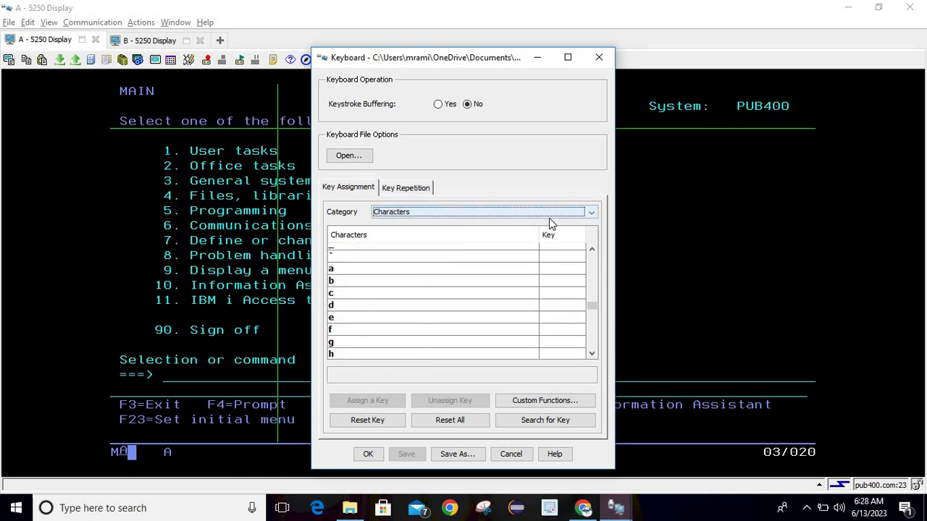
- Show the Host Functions key assignments, look through them down to the Jump To Session entries, and close the keyboard settings
click(477, 217)
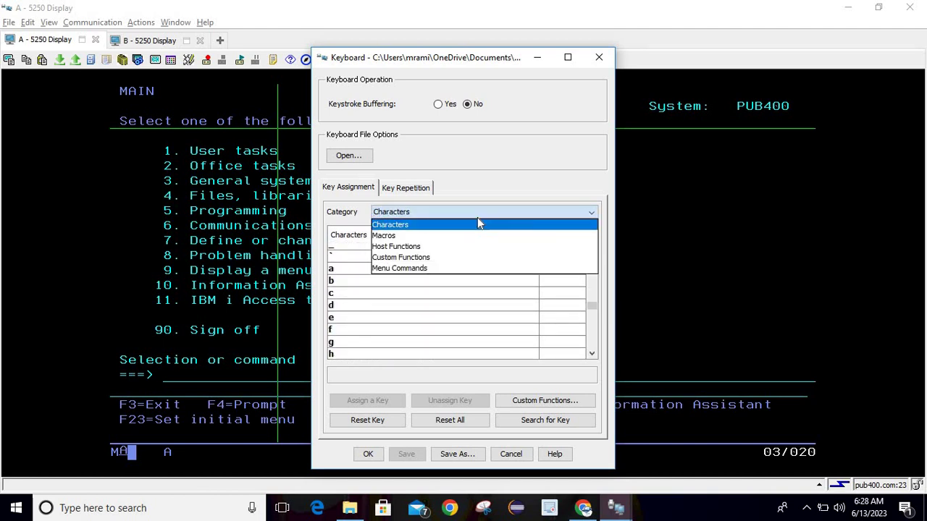
click(441, 246)
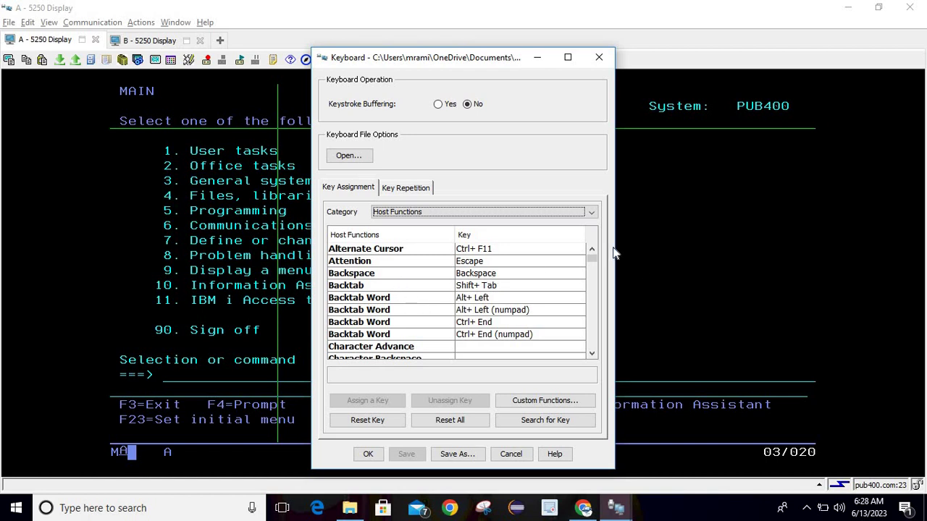
drag(593, 257, 598, 291)
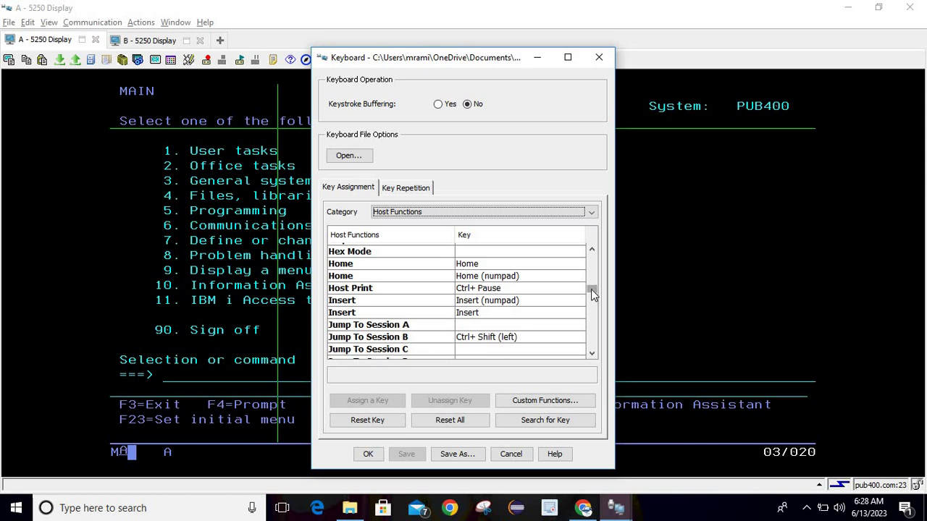
key(Escape)
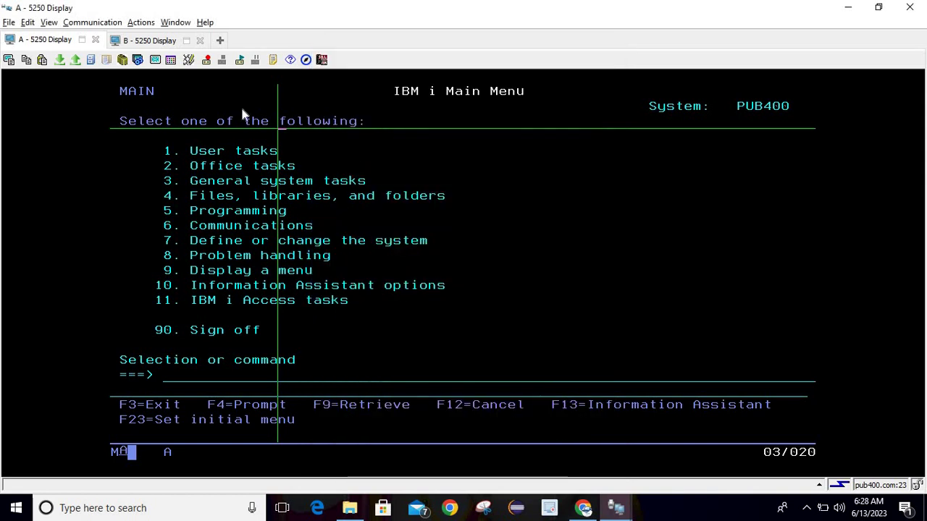
- Switch back and forth between display sessions B and A, finishing in session A
click(141, 41)
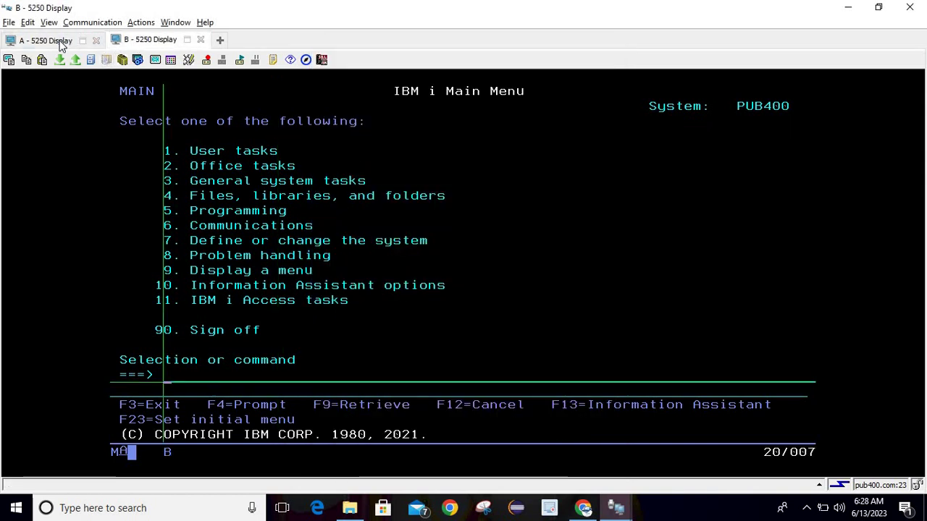
click(62, 42)
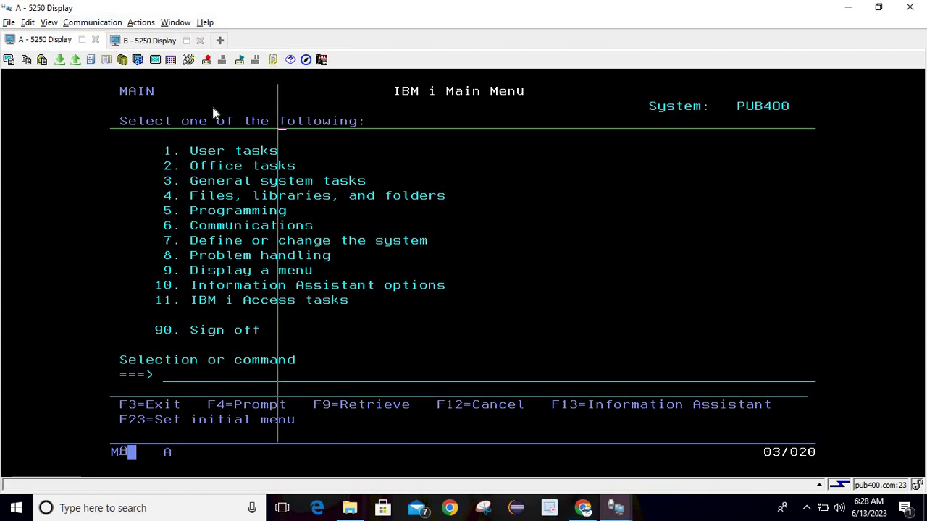
click(247, 179)
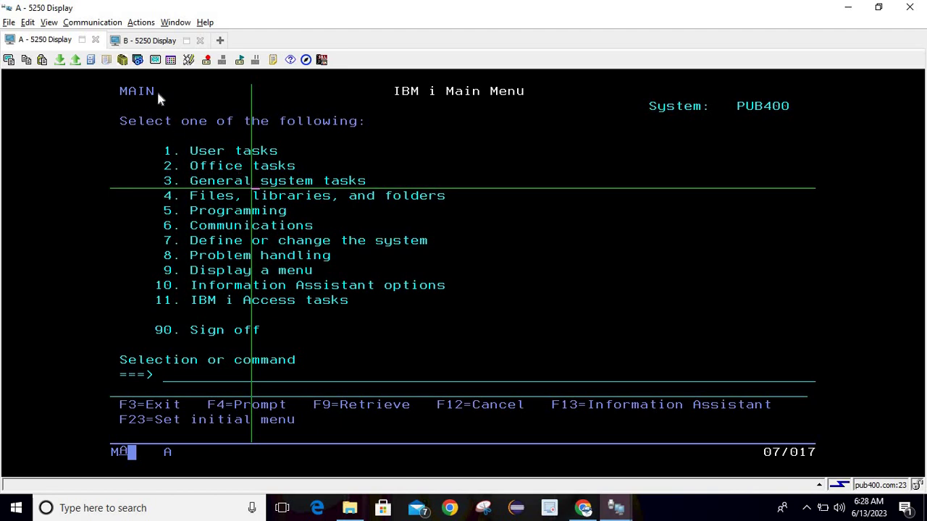
click(144, 42)
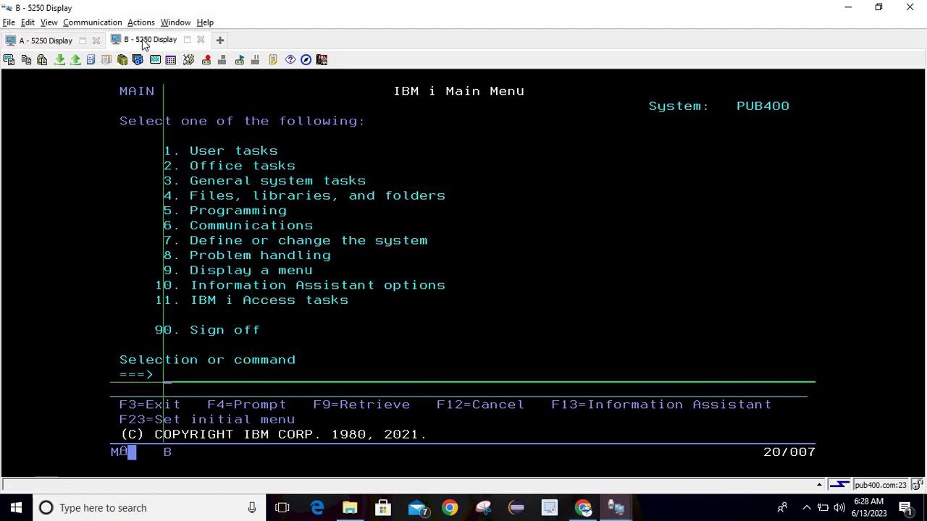
click(38, 38)
click(227, 211)
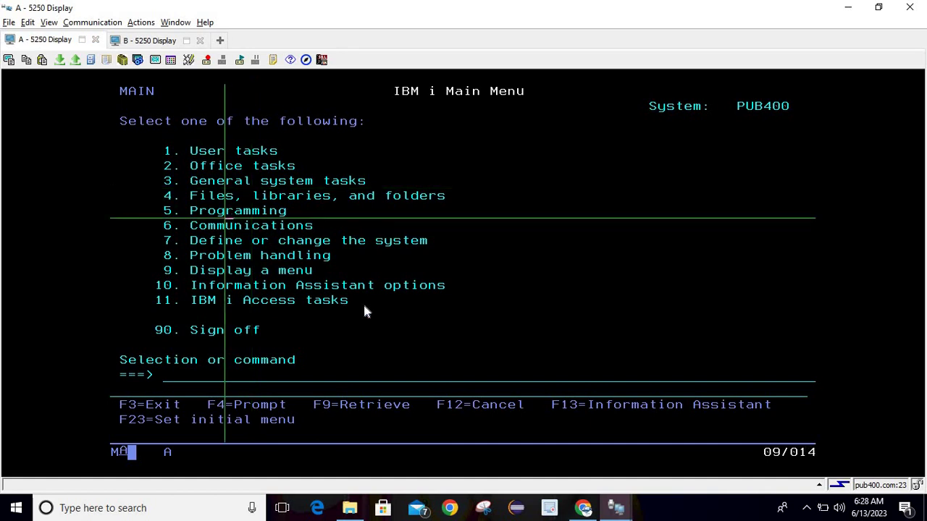
click(189, 60)
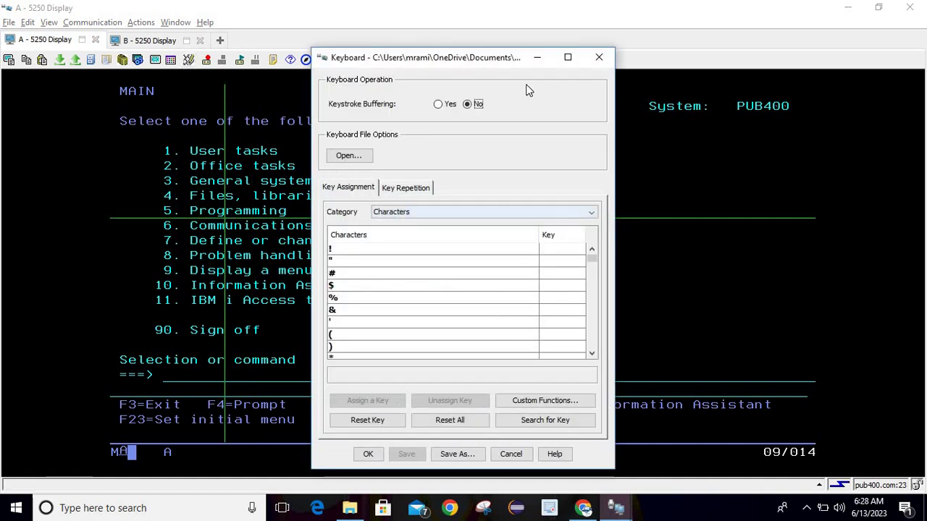
click(599, 58)
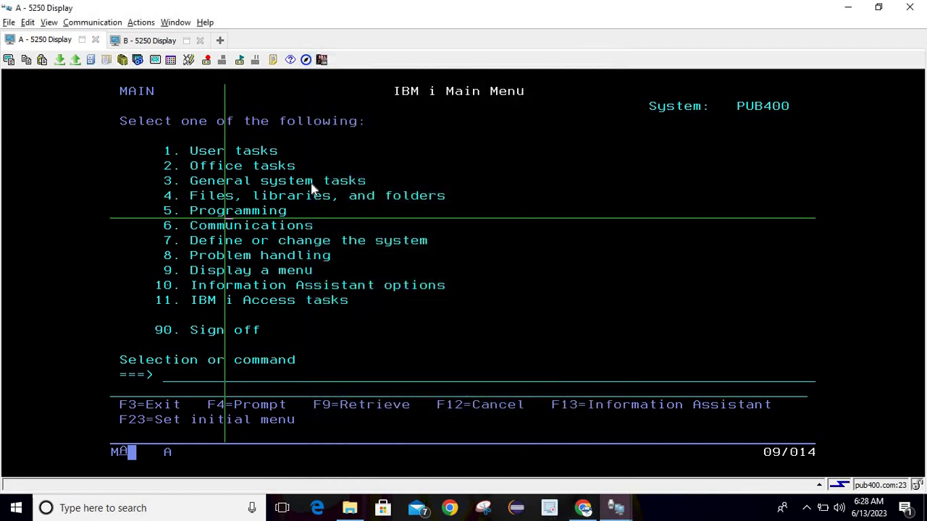
click(310, 183)
click(204, 361)
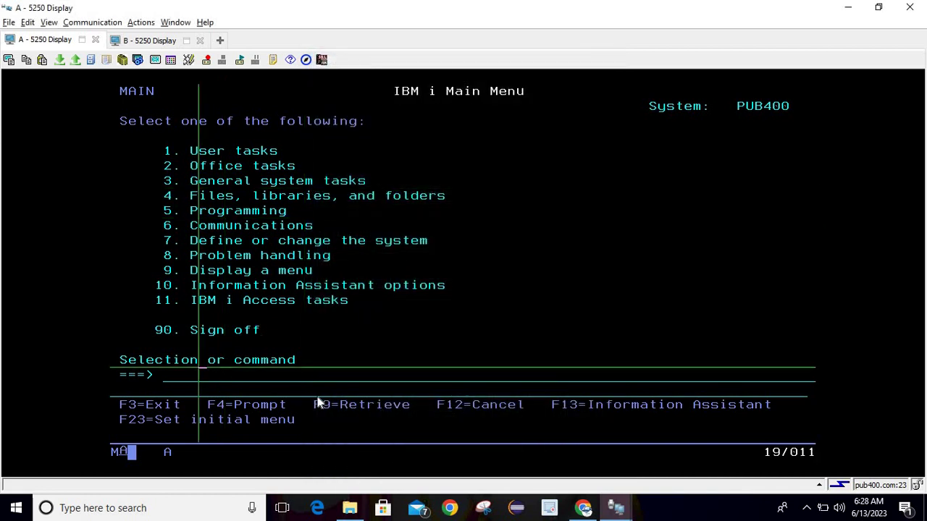
click(317, 400)
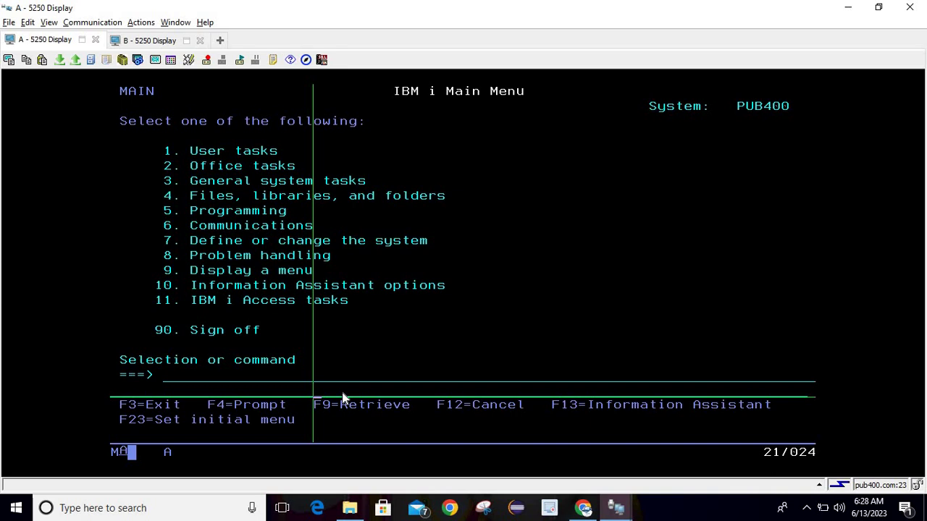
- Test the session-jump keyboard mapping by going from session A to session B three times, returning to session A between attempts
key(alt+Page_Up)
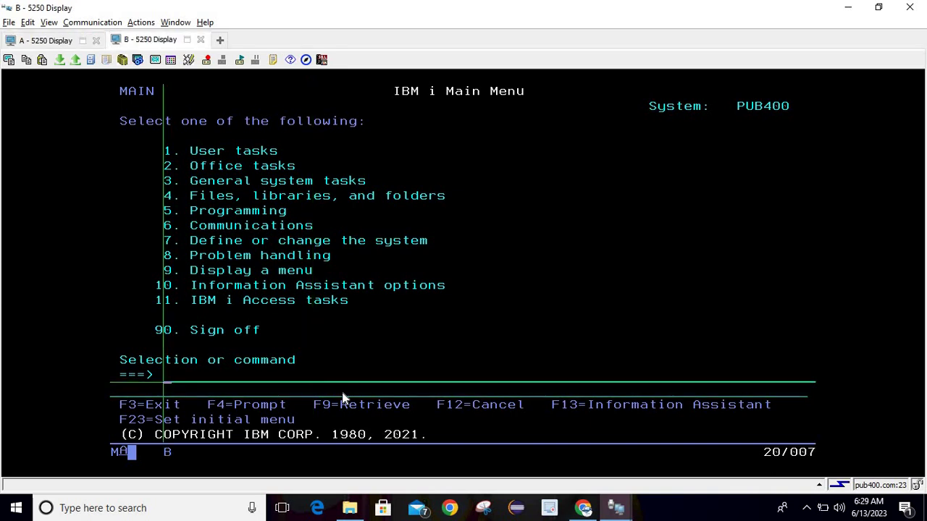
click(313, 327)
click(50, 41)
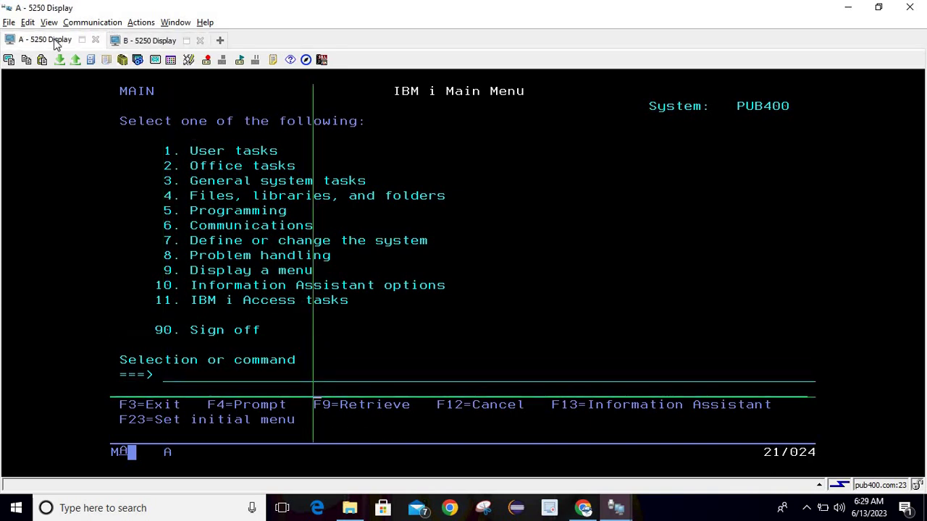
click(200, 225)
key(alt+Page_Up)
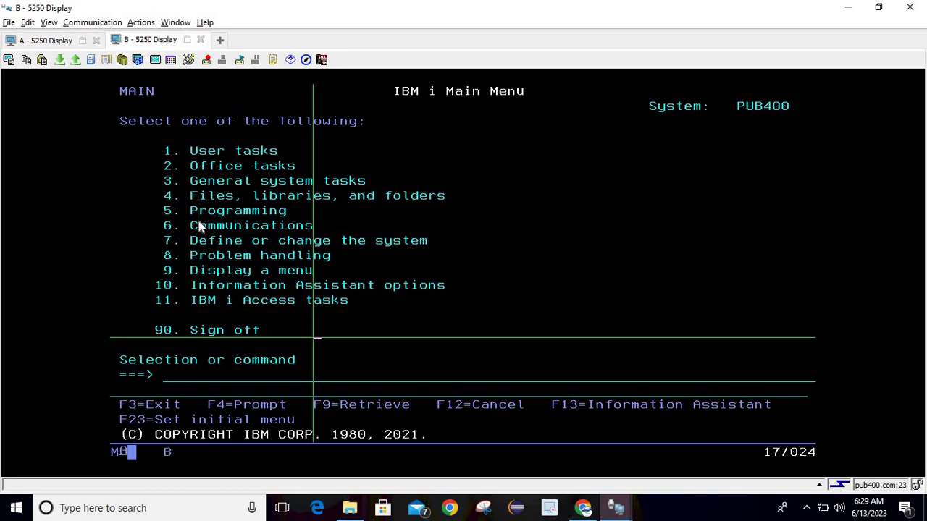
click(82, 38)
click(221, 249)
key(alt+Page_Up)
- Try to run the command wrkactojob from session B's command line
click(226, 390)
text(wrkac)
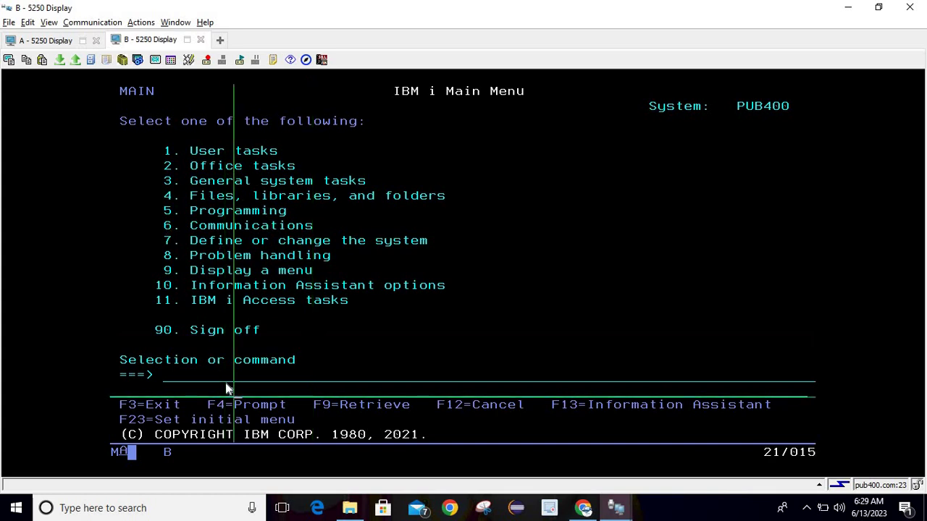
text(t)
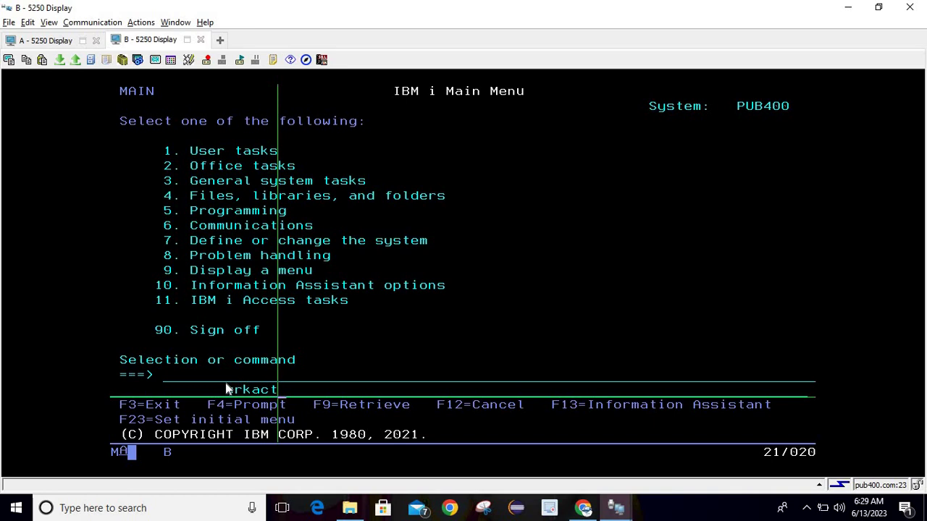
text(ojob)
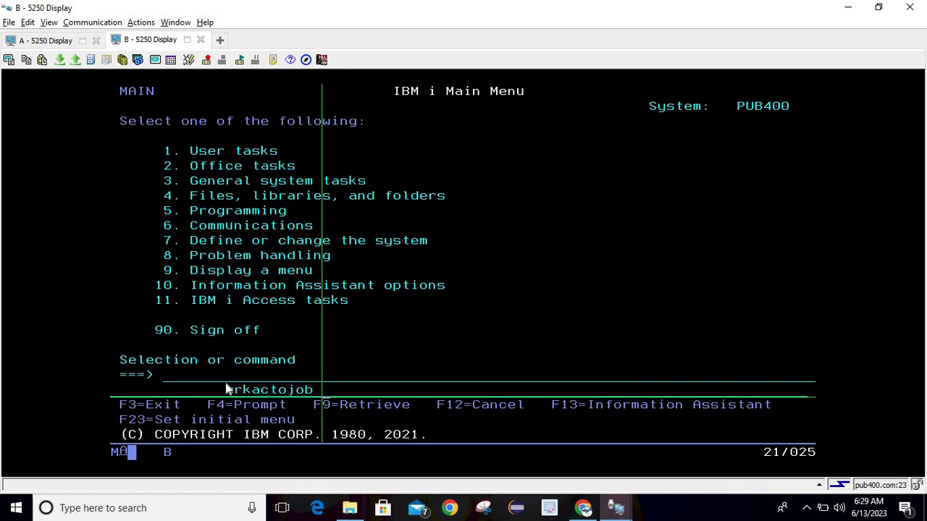
key(Return)
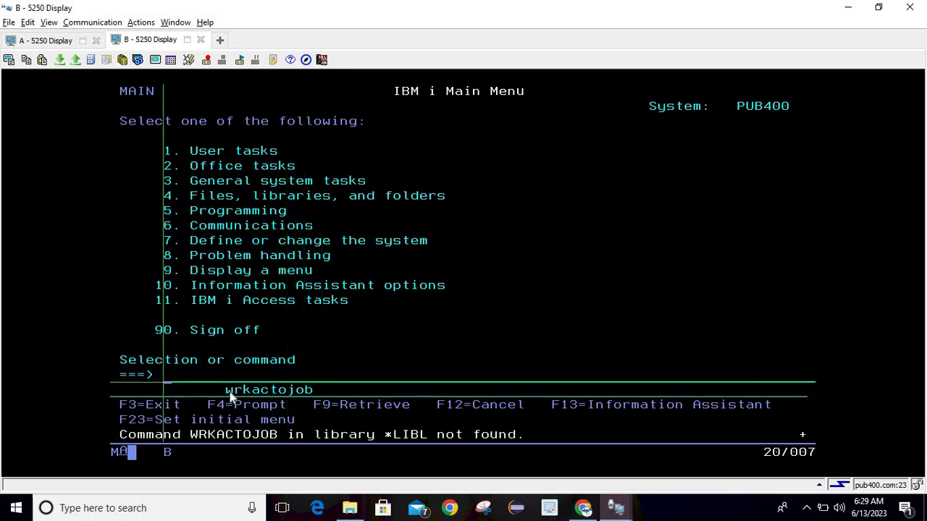
- Correct the entered command to wrkactjob and run it to open Work with Active Jobs in session B
click(229, 392)
key(Right)
key(Right)
key(Right)
key(Right)
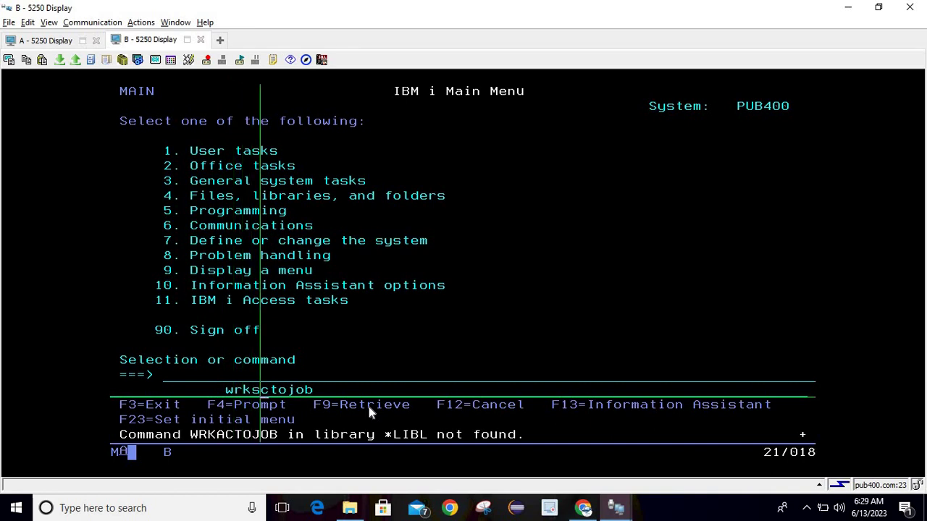
key(Left)
key(Right)
key(Right)
key(Right)
key(Delete)
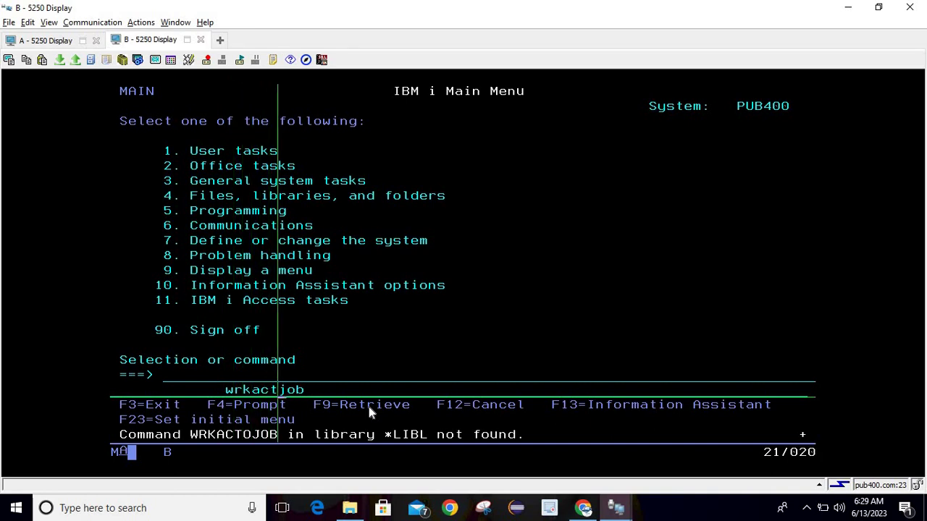
key(Return)
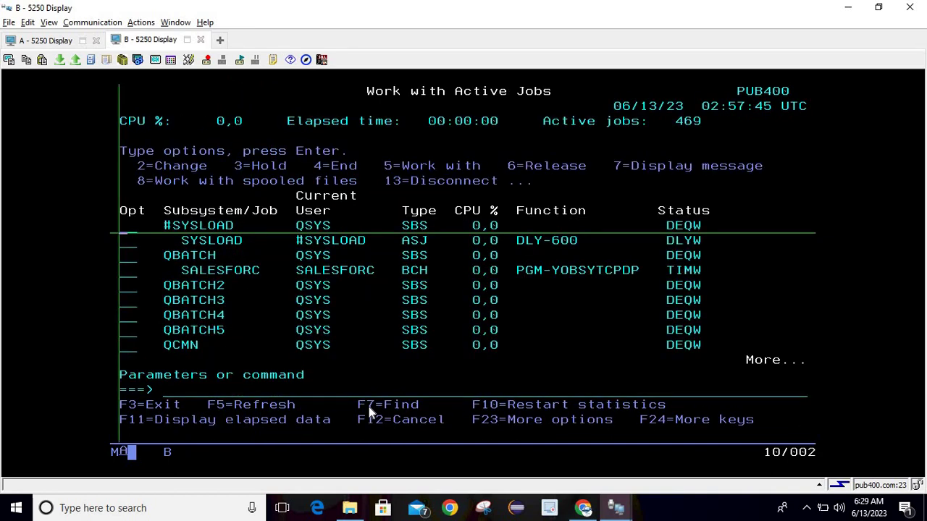
- Return to the main menu in session A and use the session-jump mapping to reach session B's active jobs screen
click(48, 40)
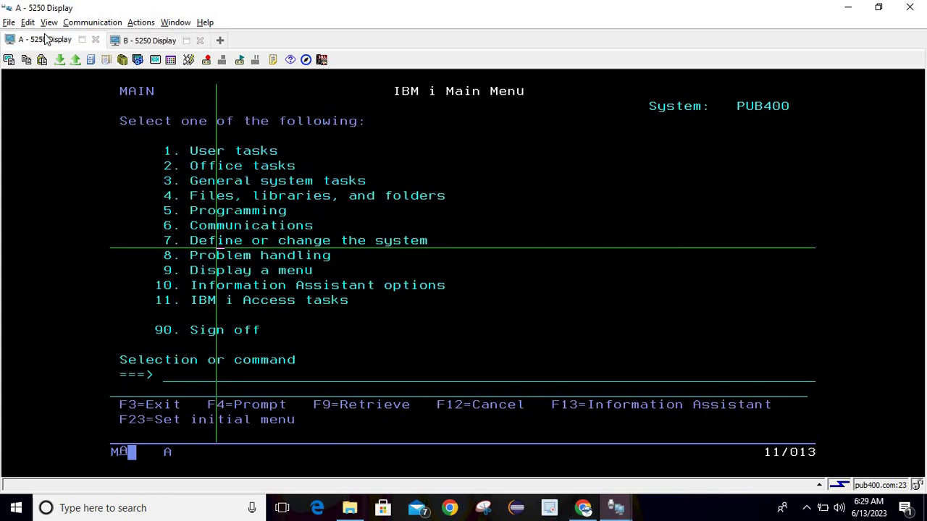
click(252, 338)
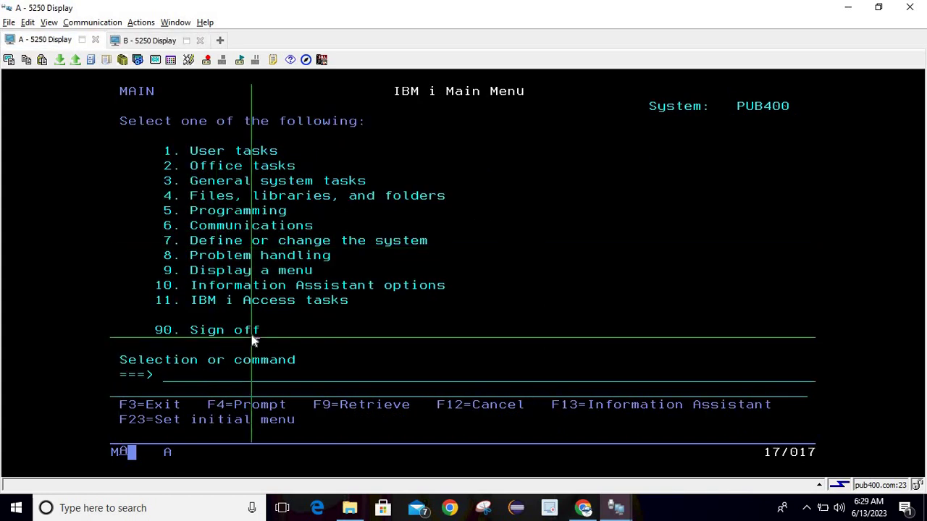
key(alt+Page_Up)
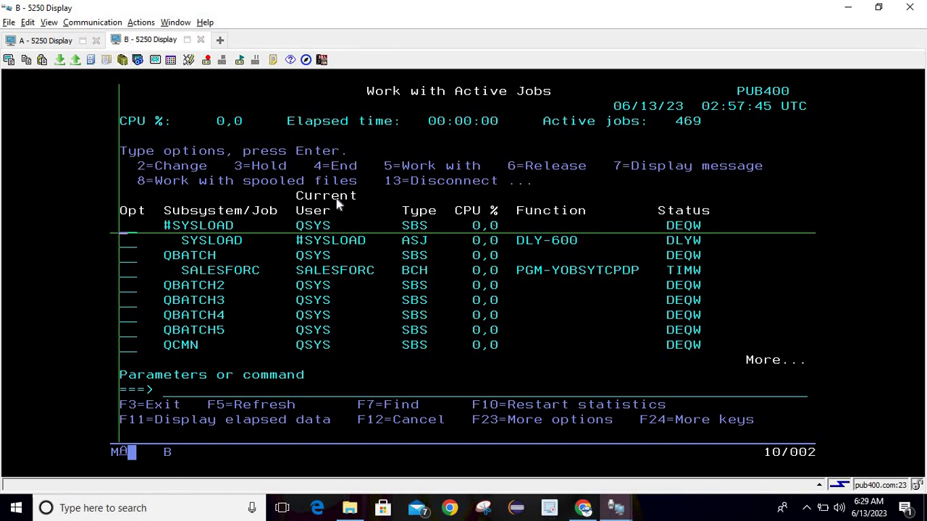
- Reopen the keyboard remapping settings from session B and list the Host Functions key assignments
click(188, 60)
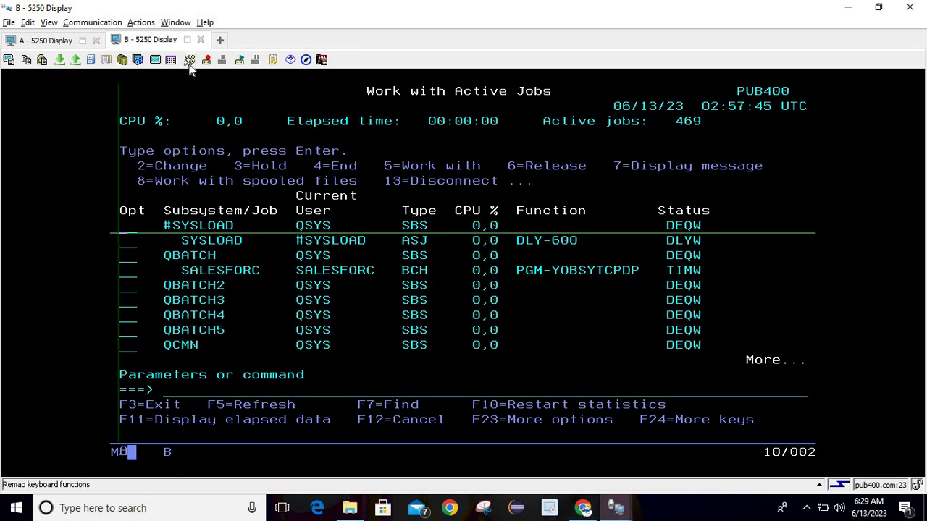
click(478, 212)
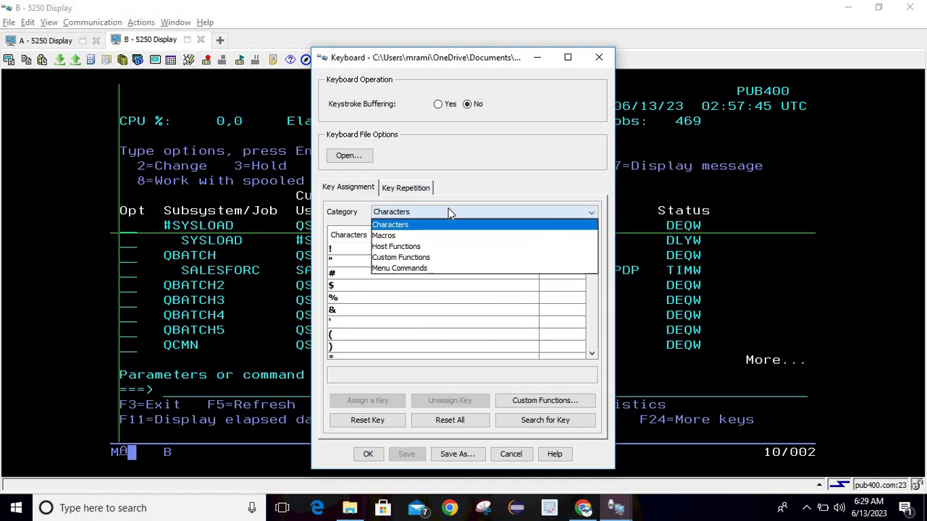
click(421, 249)
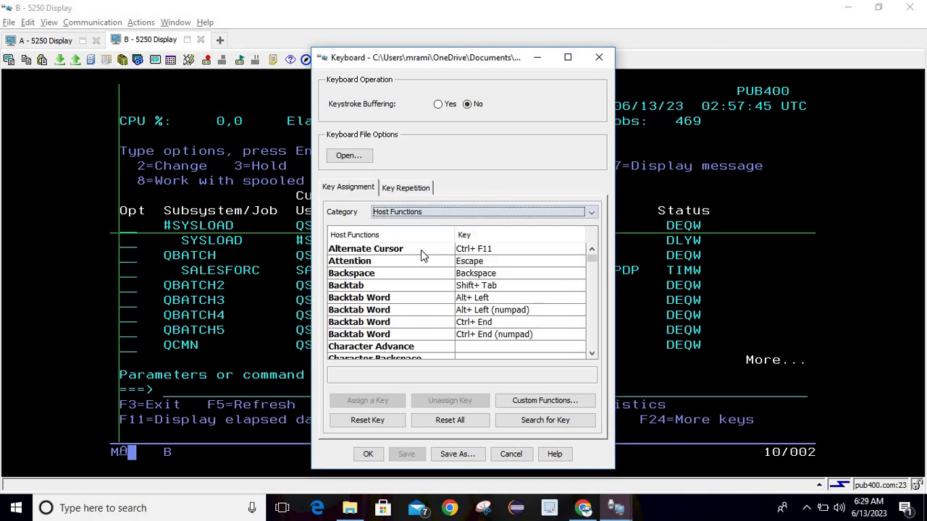
- Search the key assignments for Ctrl+Shift (left) and show the neighbouring session-jump functions
click(548, 422)
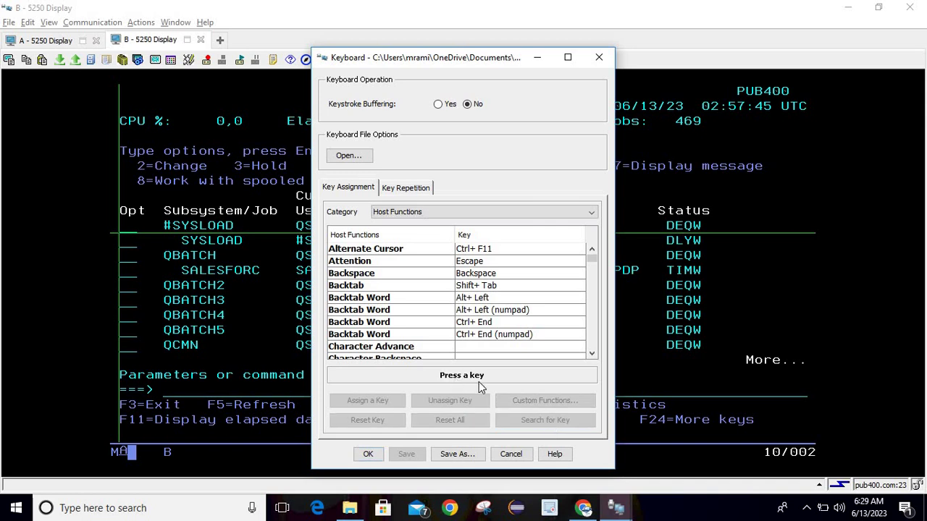
key(ctrl+shift)
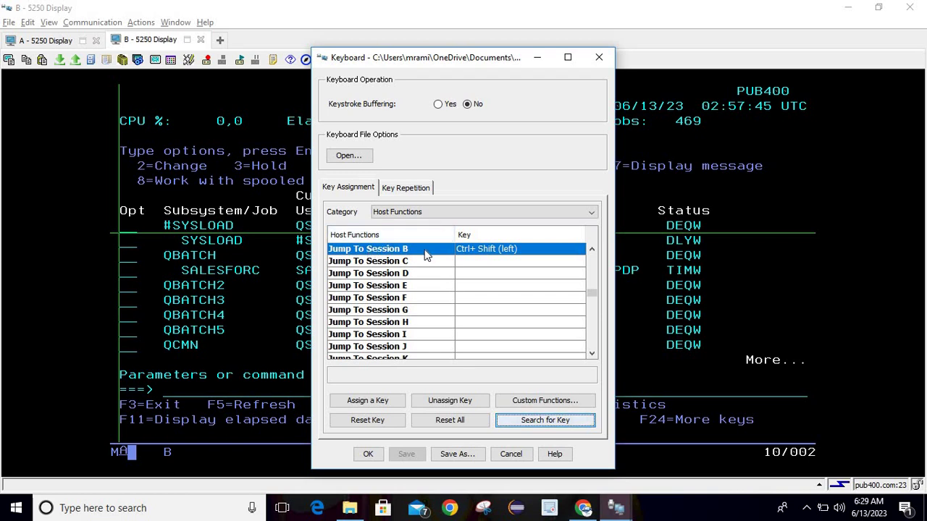
drag(591, 292, 590, 291)
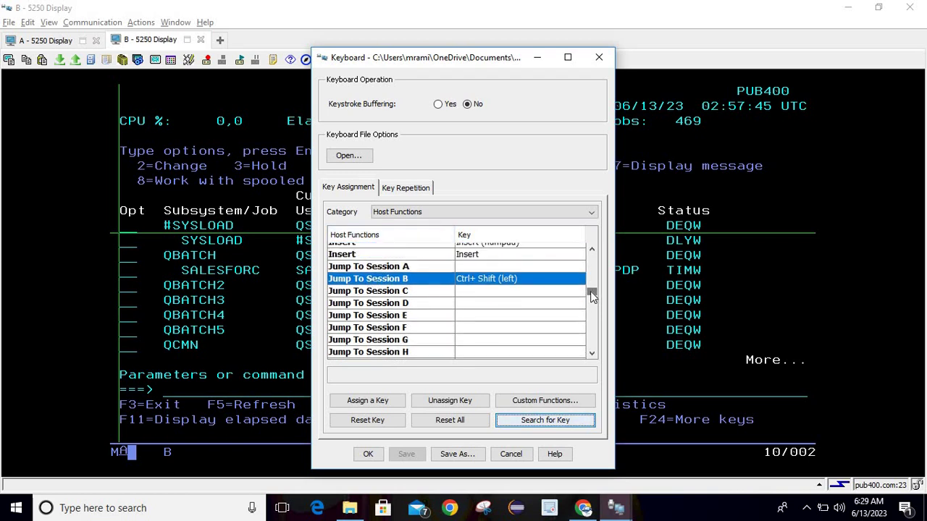
click(478, 267)
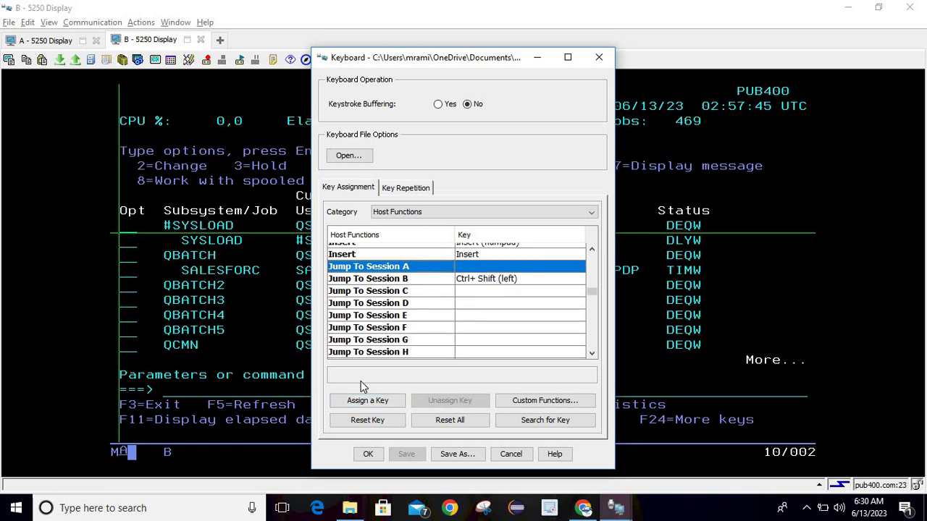
click(367, 402)
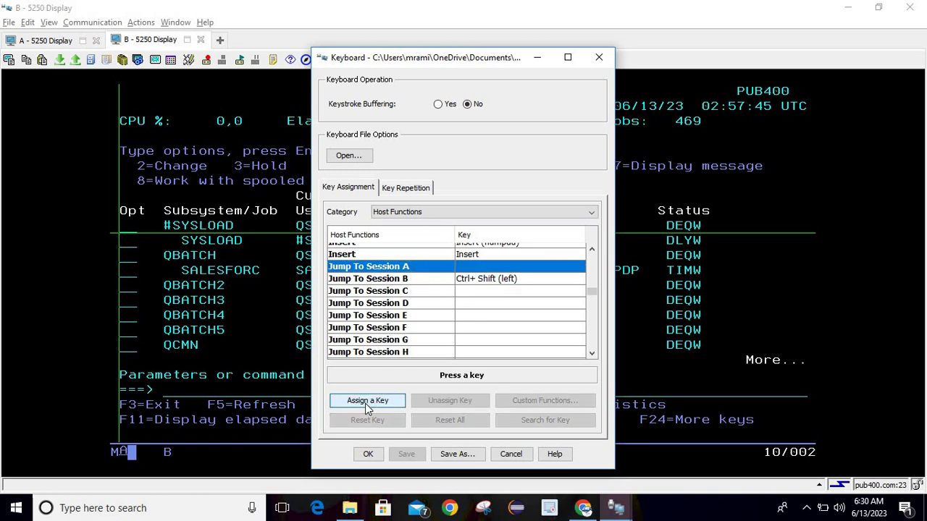
key(ctrl)
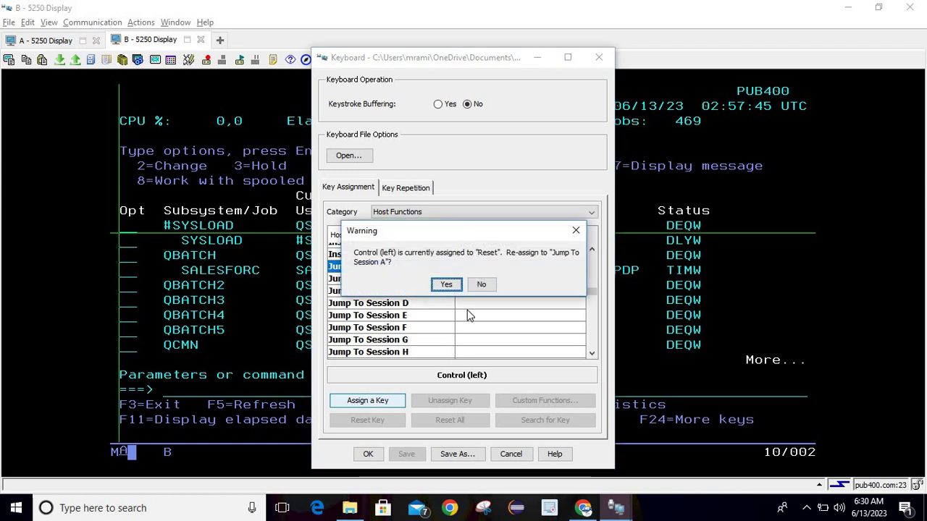
click(576, 232)
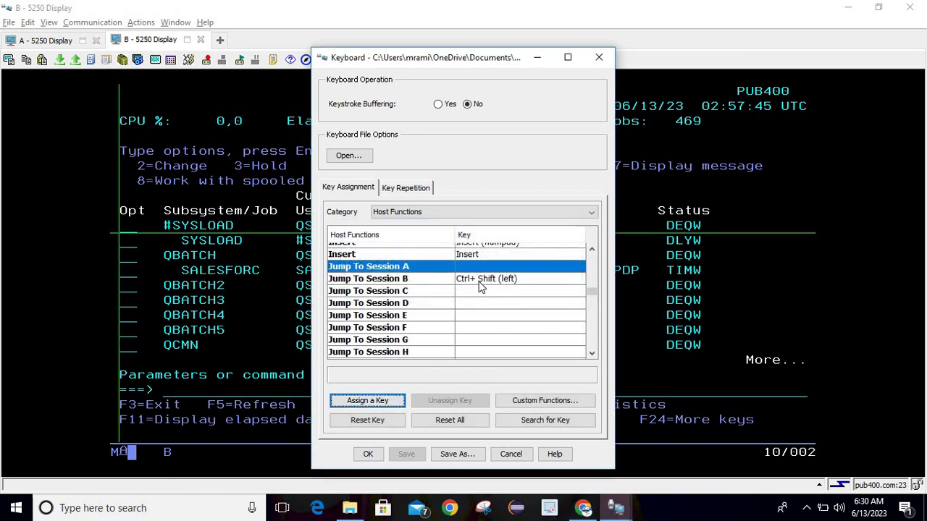
- Assign Ctrl+Back Quote to the Jump To Session A function, save the keyboard mapping and close the settings
click(464, 258)
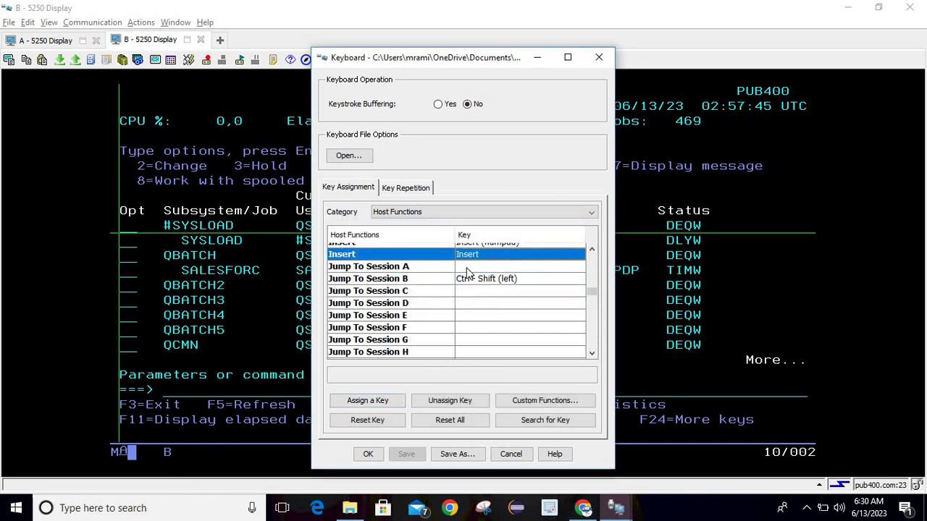
click(468, 268)
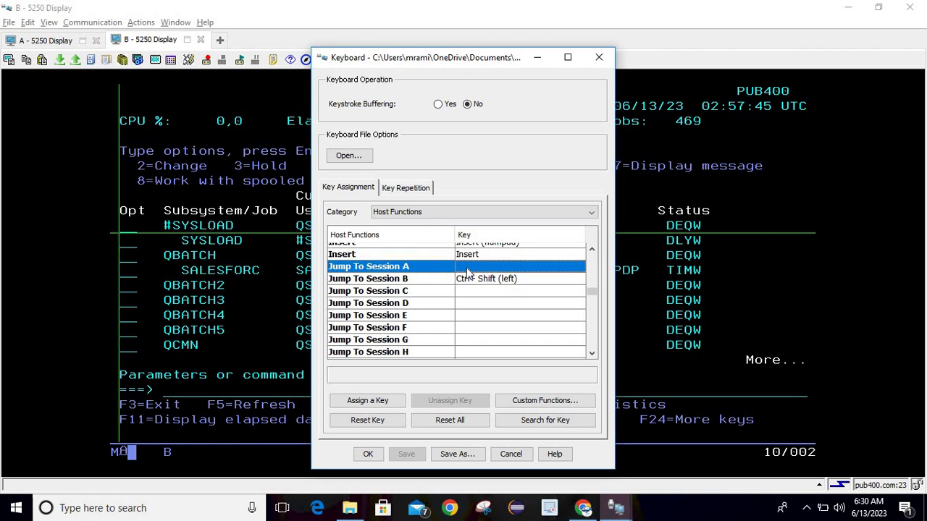
click(362, 403)
key(ctrl)
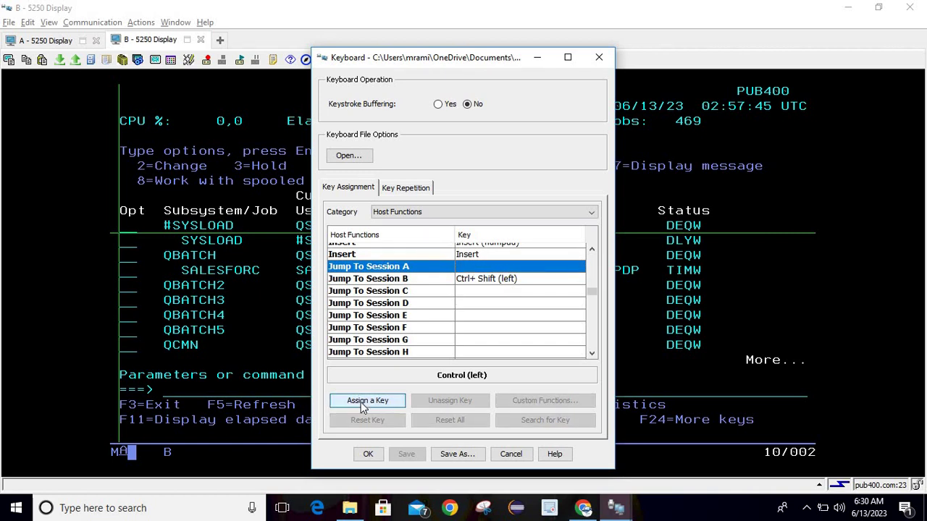
key(ctrl+grave)
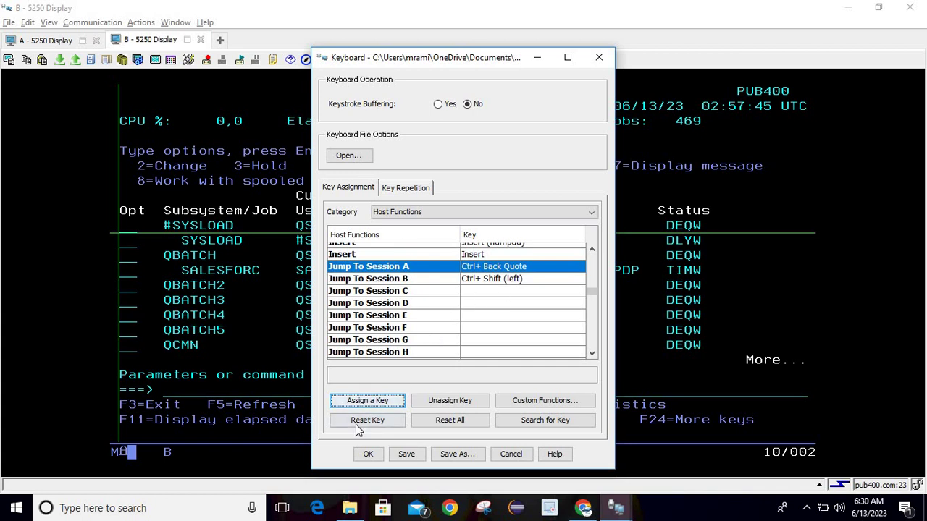
click(397, 456)
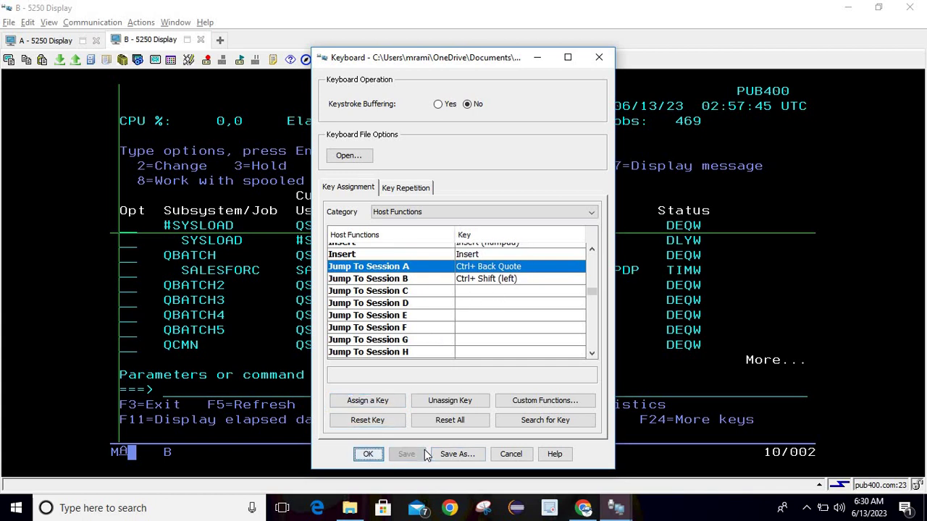
click(354, 456)
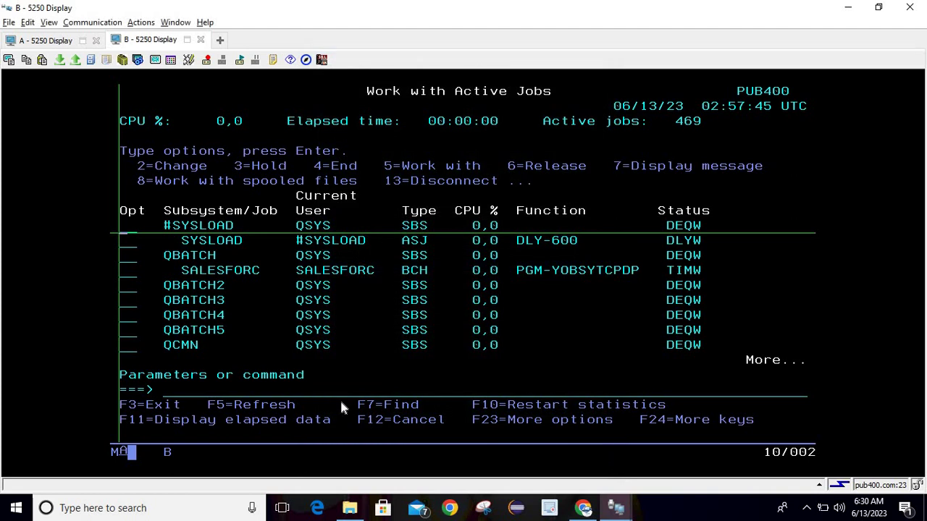
- Test the session-jump mappings by switching back and forth between session A's main menu and session B's active jobs screen
click(340, 400)
click(311, 393)
key(alt+Page_Up)
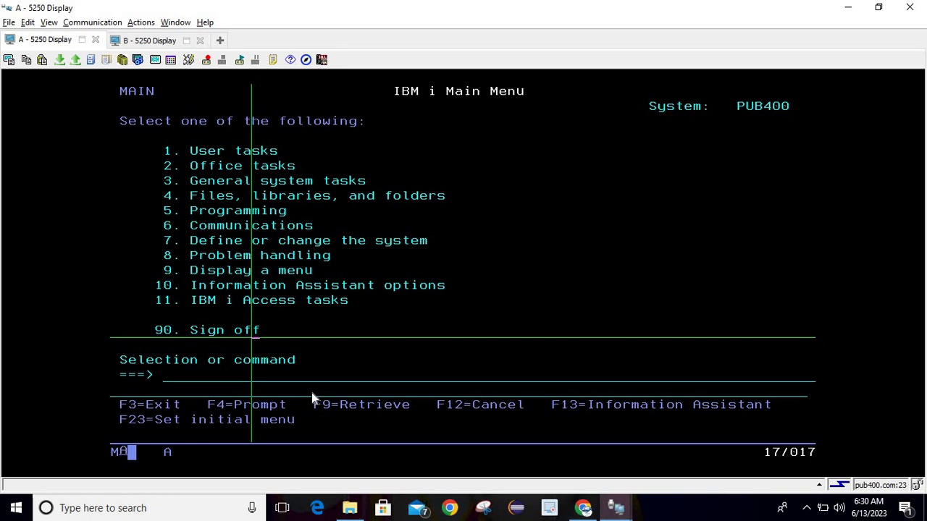
key(alt+Page_Down)
key(alt+Page_Up)
key(alt+Page_Down)
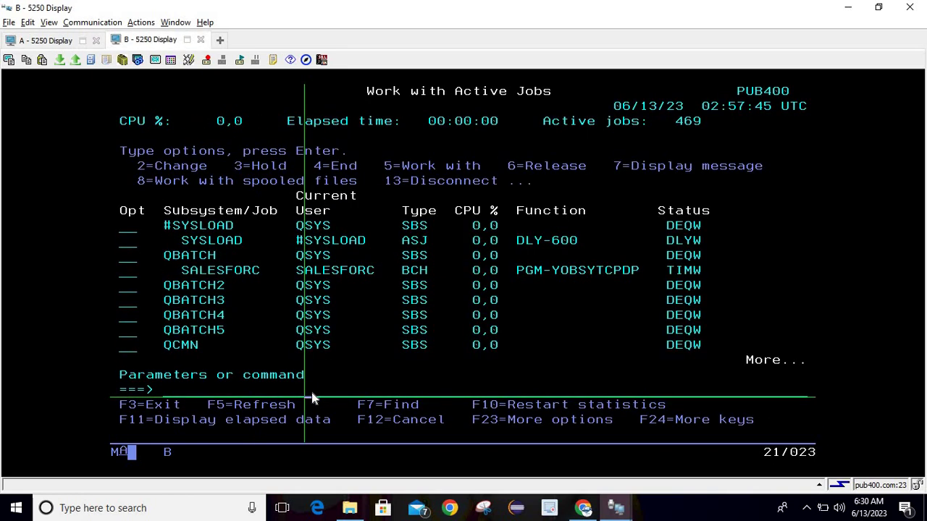
key(alt+Page_Up)
key(alt+Page_Down)
click(380, 208)
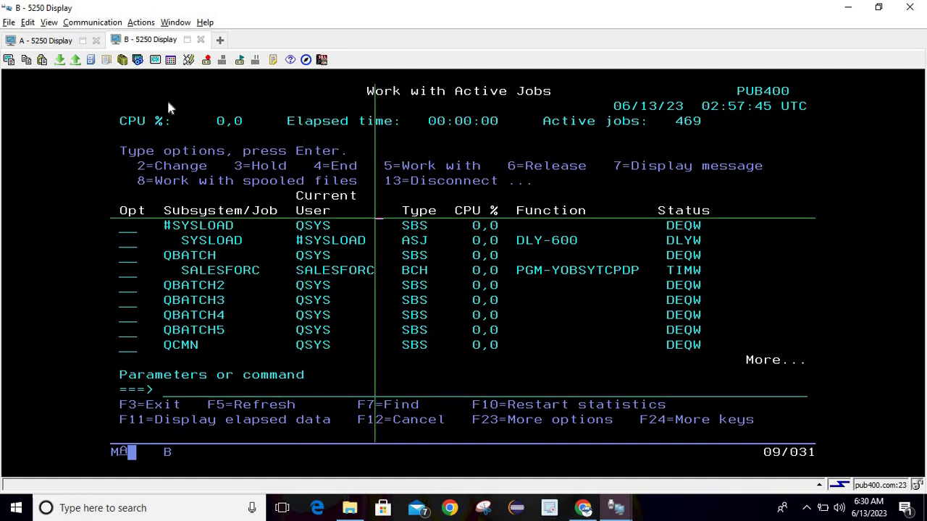
- Reopen the keyboard remapping settings from session A and review the Characters, Host Functions and Menu Commands key assignments
click(58, 44)
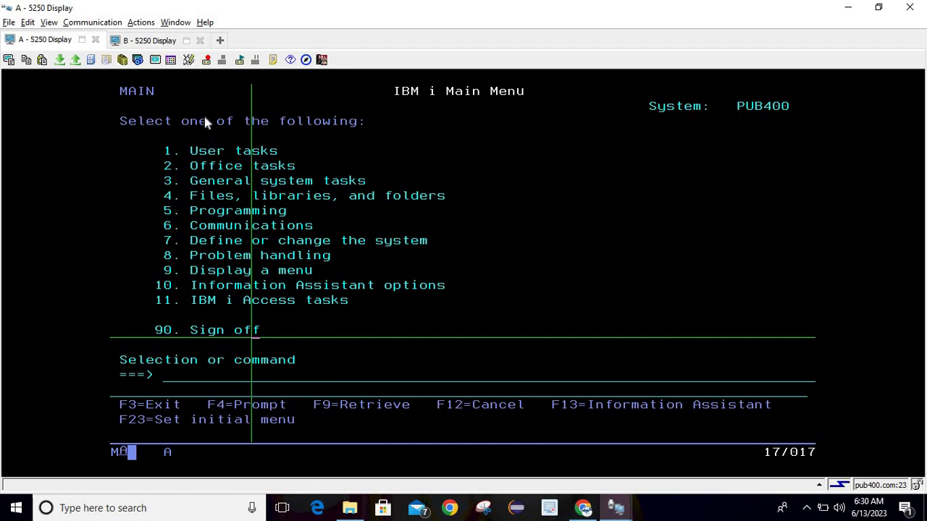
click(189, 61)
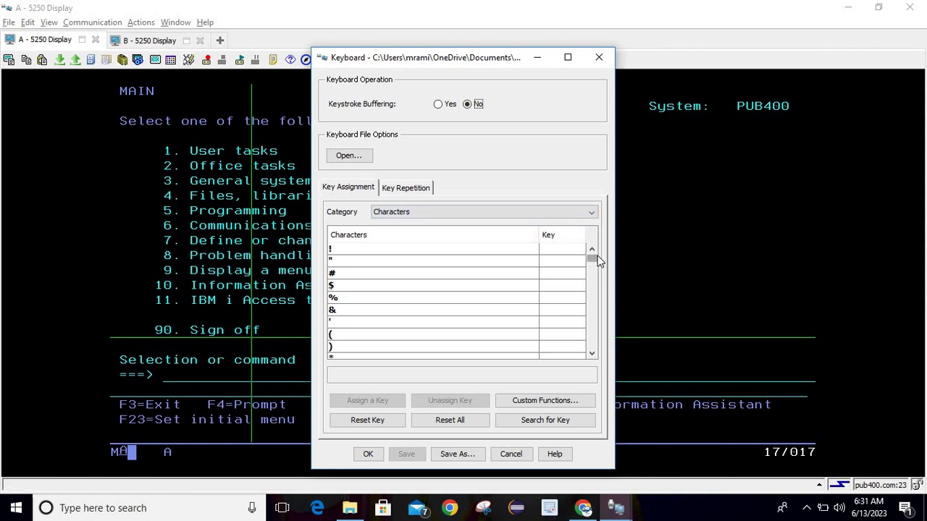
drag(592, 260, 640, 311)
click(554, 213)
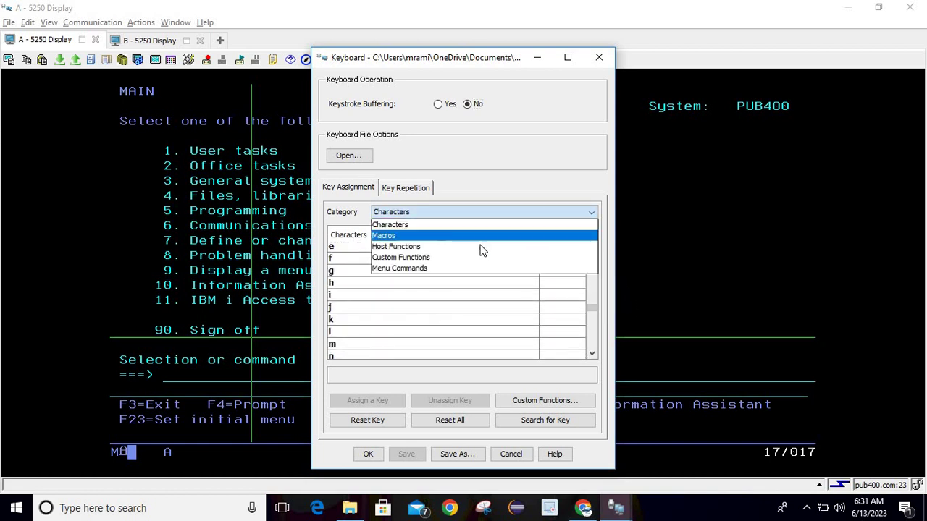
click(467, 247)
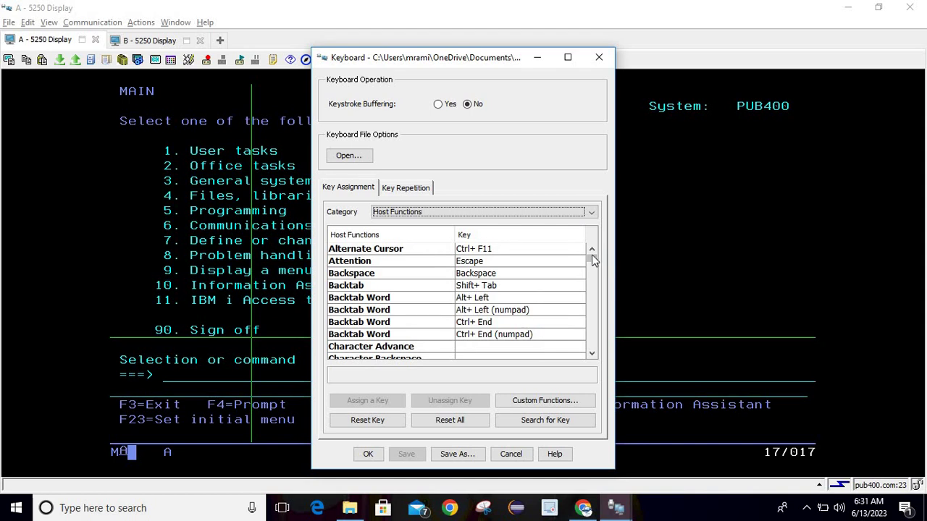
drag(592, 259, 628, 325)
click(517, 214)
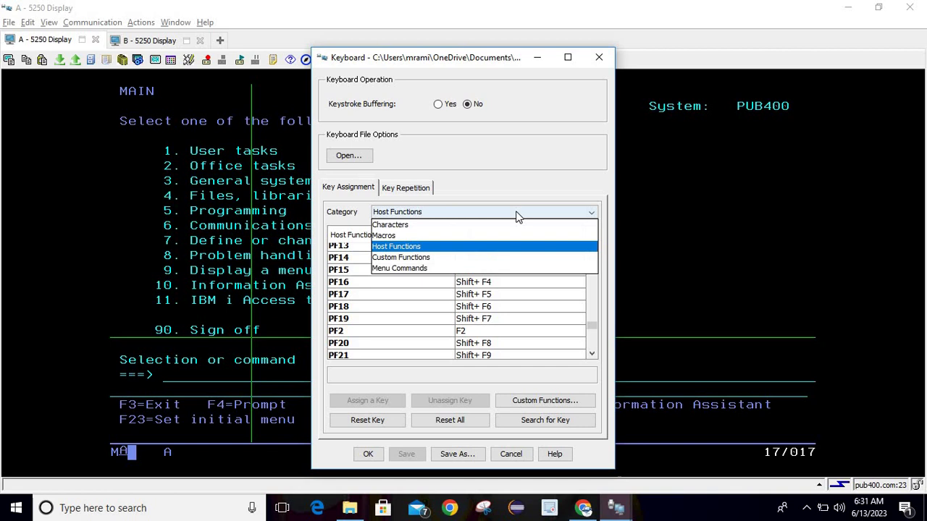
click(443, 268)
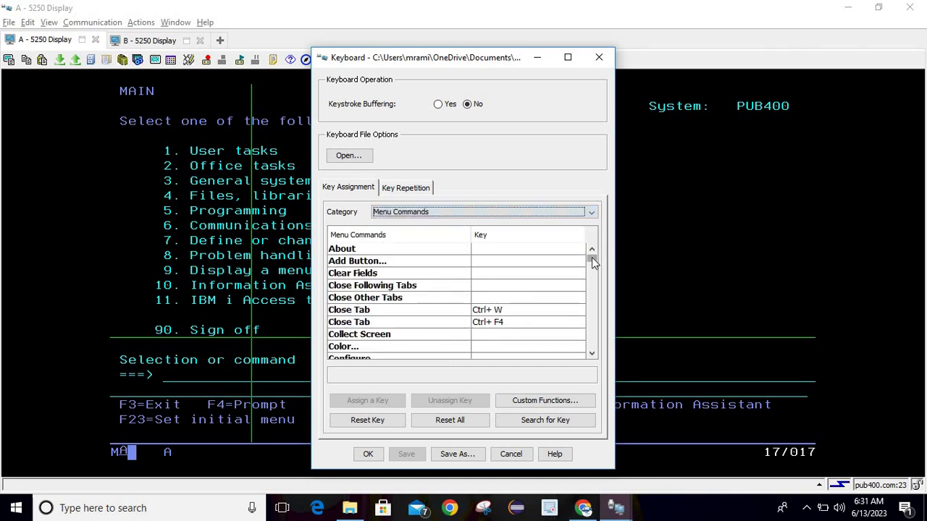
drag(592, 257, 608, 354)
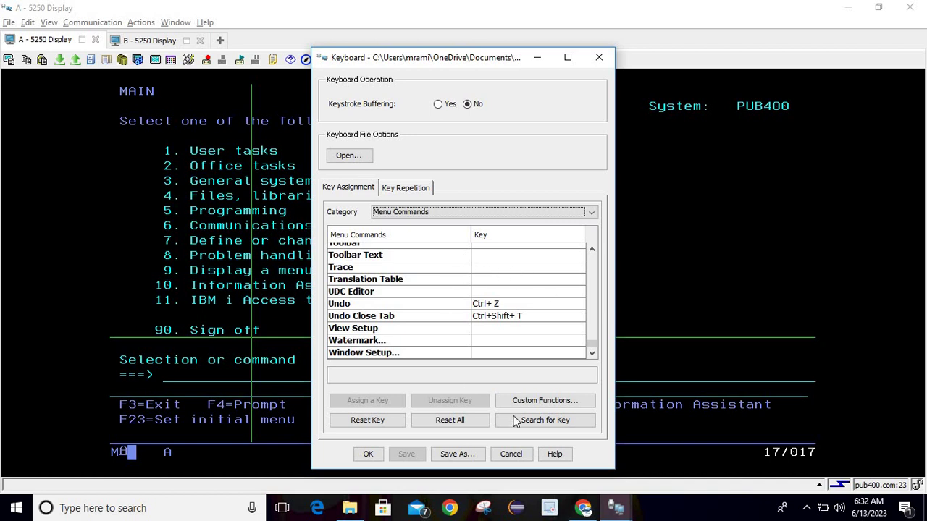
- Search for the functions assigned to Ctrl+V and Ctrl+A in the keyboard settings
click(539, 423)
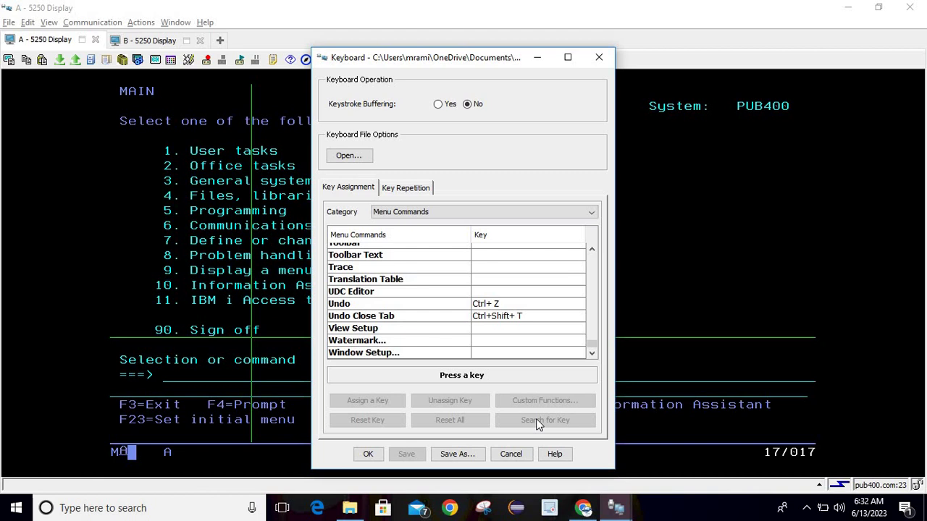
key(ctrl+v)
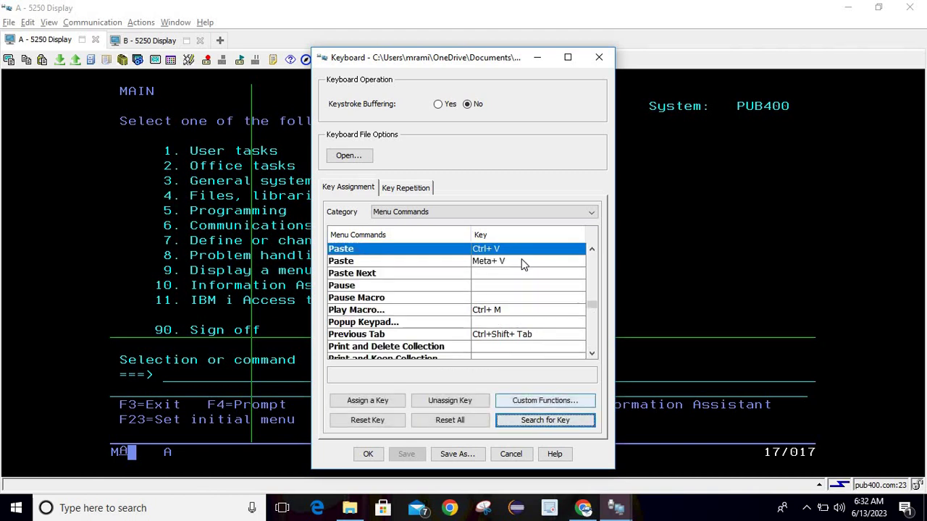
click(559, 422)
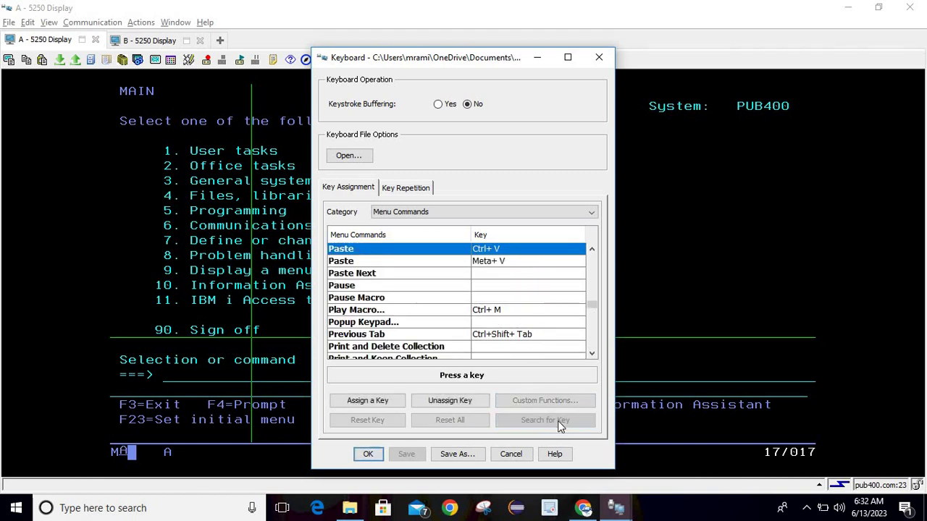
key(ctrl+v)
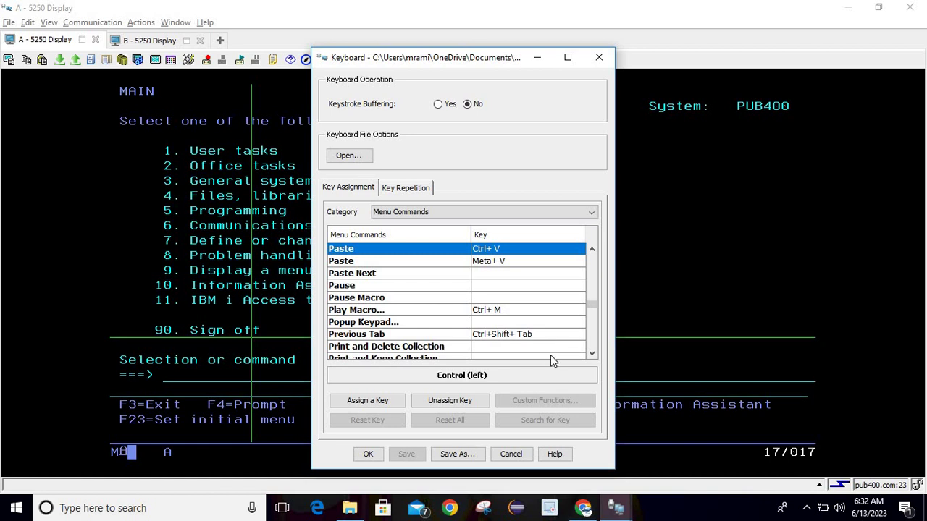
key(ctrl+a)
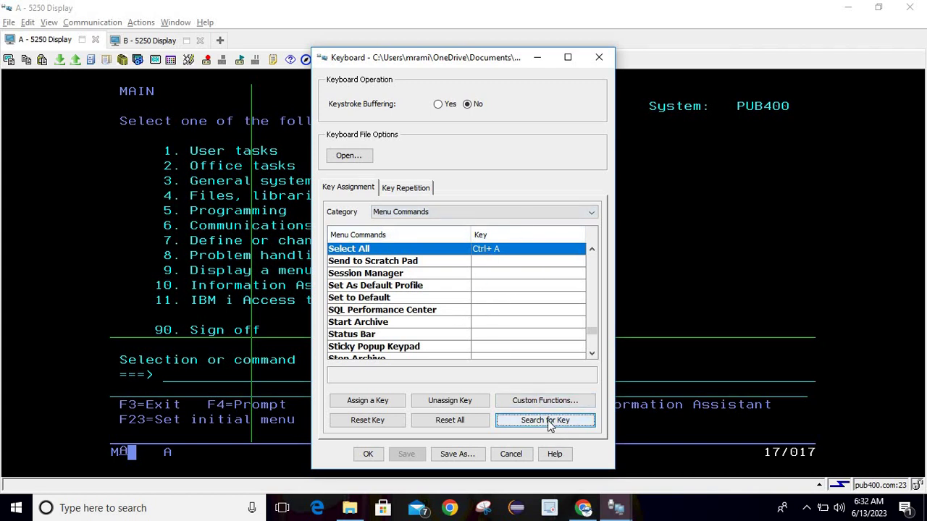
- Reset all key assignments to the current session's original settings and apply the change
click(495, 286)
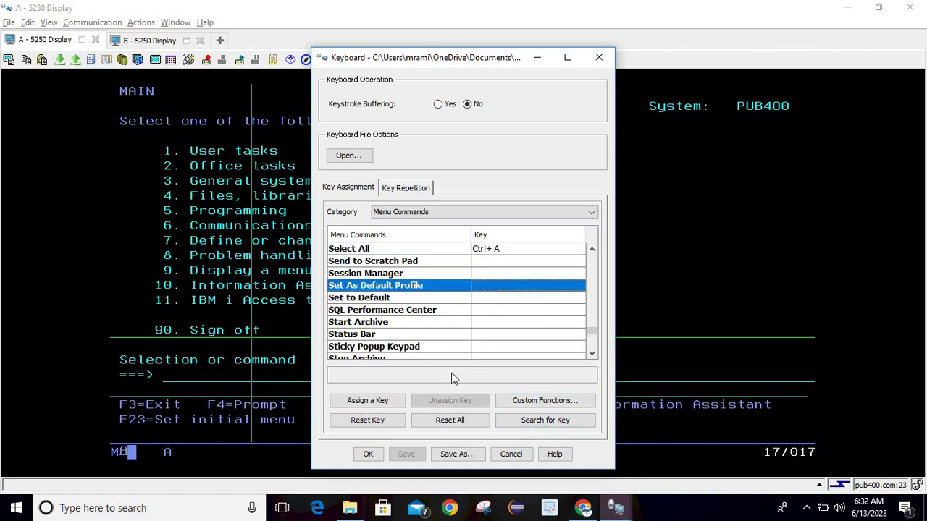
click(461, 422)
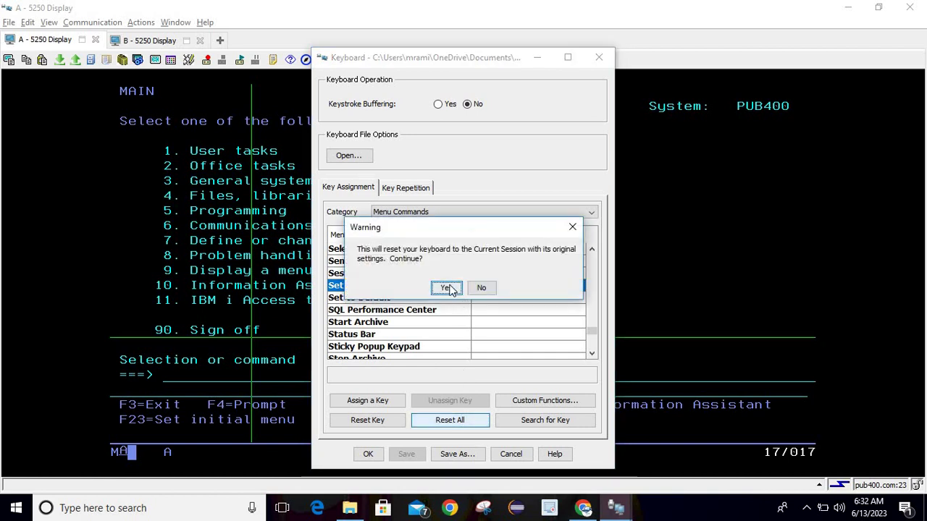
click(447, 289)
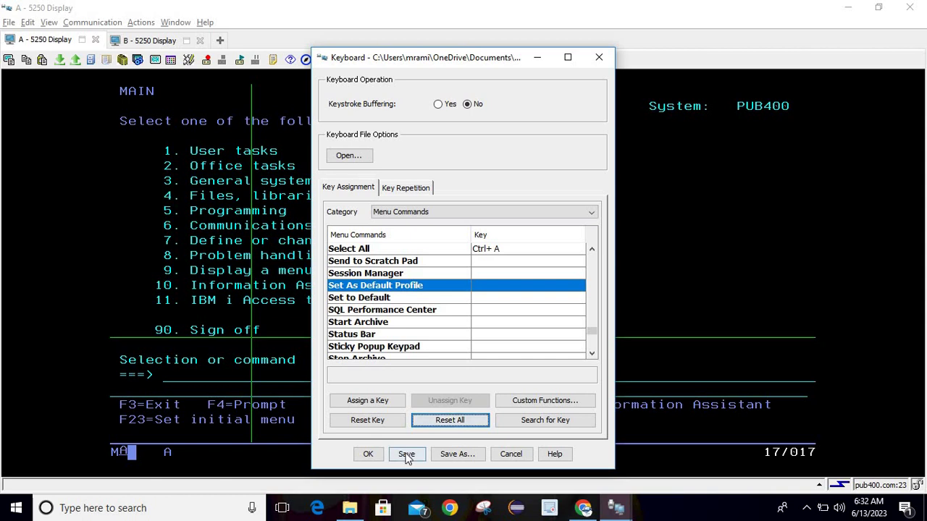
click(368, 455)
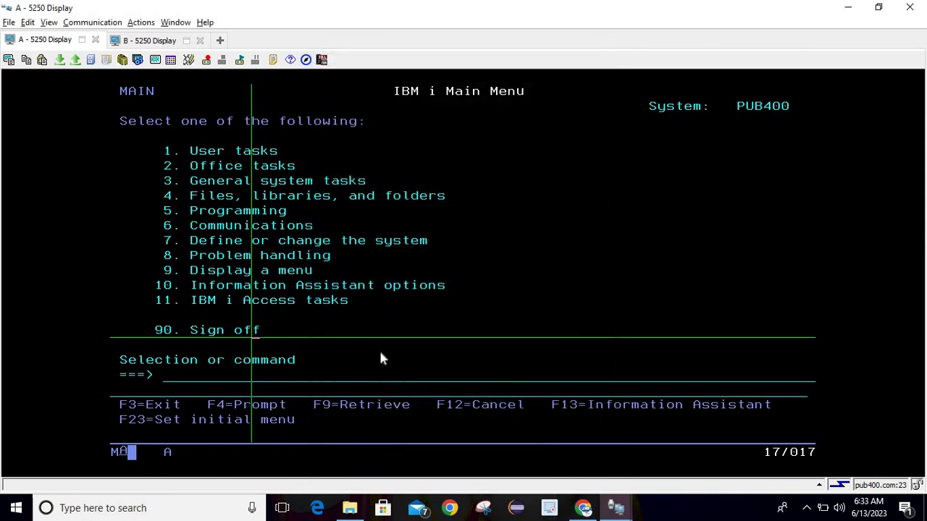
click(335, 258)
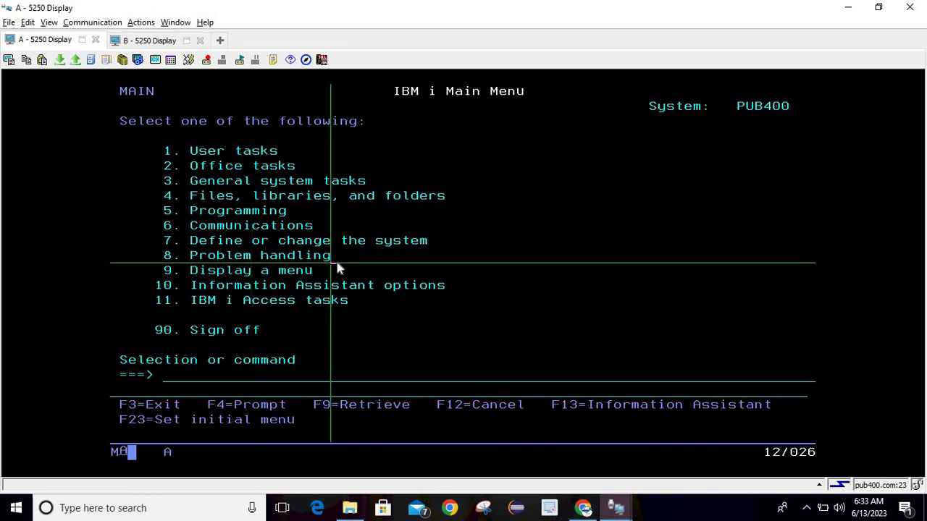
- Reopen session A's keyboard settings, inspect the Current Session and File options for opening a keyboard mapping, and close without changes
click(188, 60)
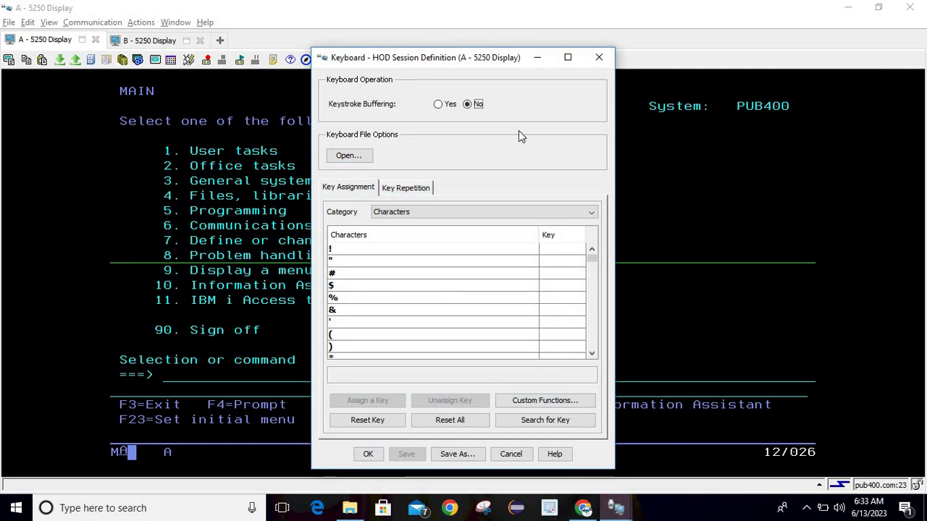
click(372, 158)
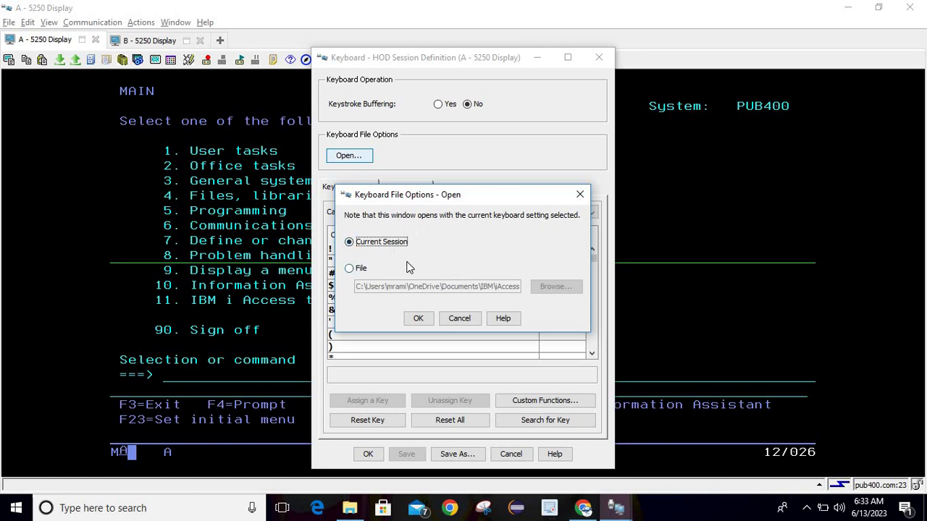
click(361, 269)
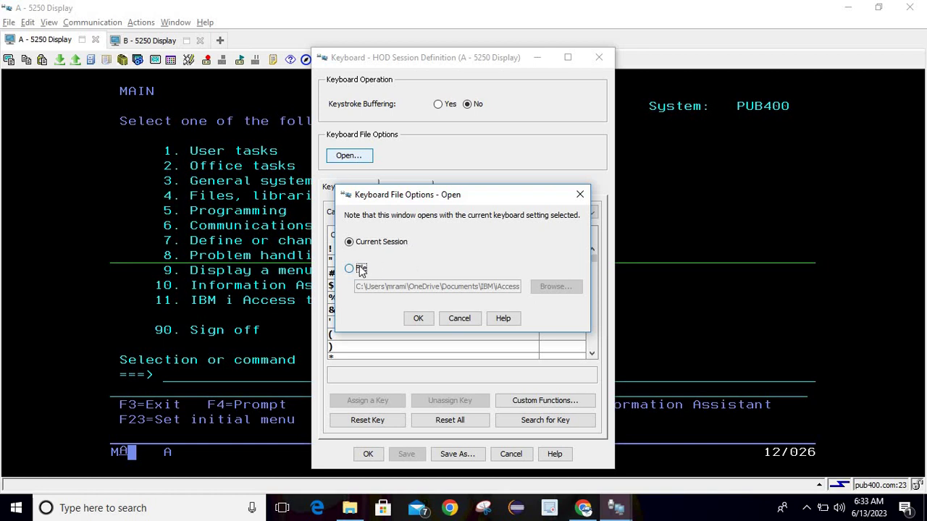
click(399, 246)
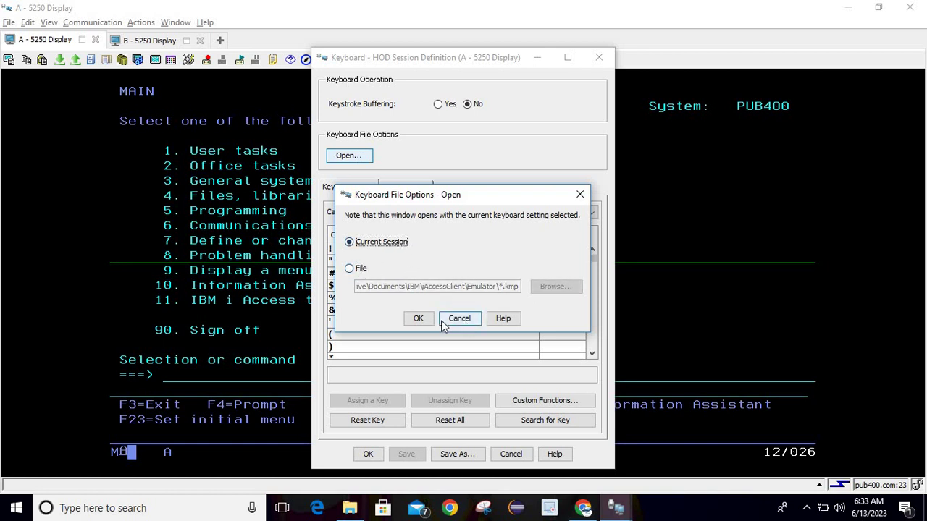
click(457, 319)
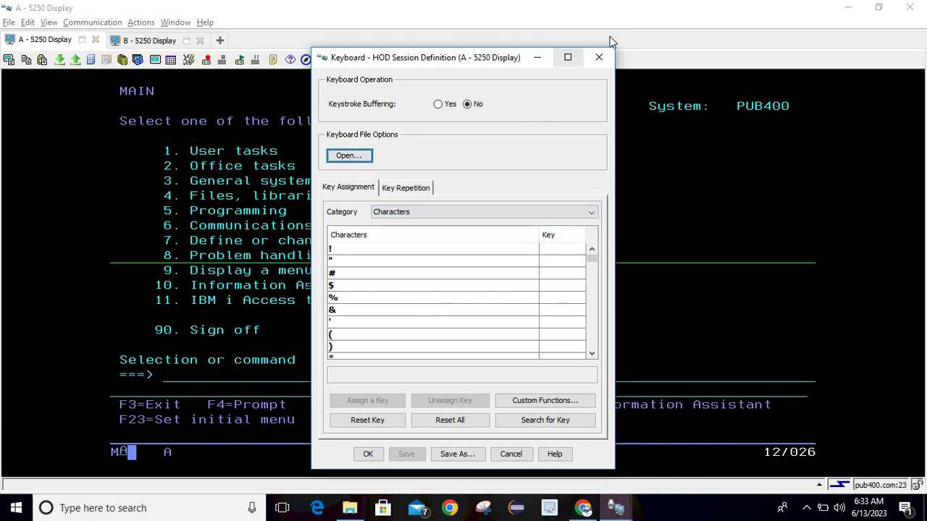
click(603, 60)
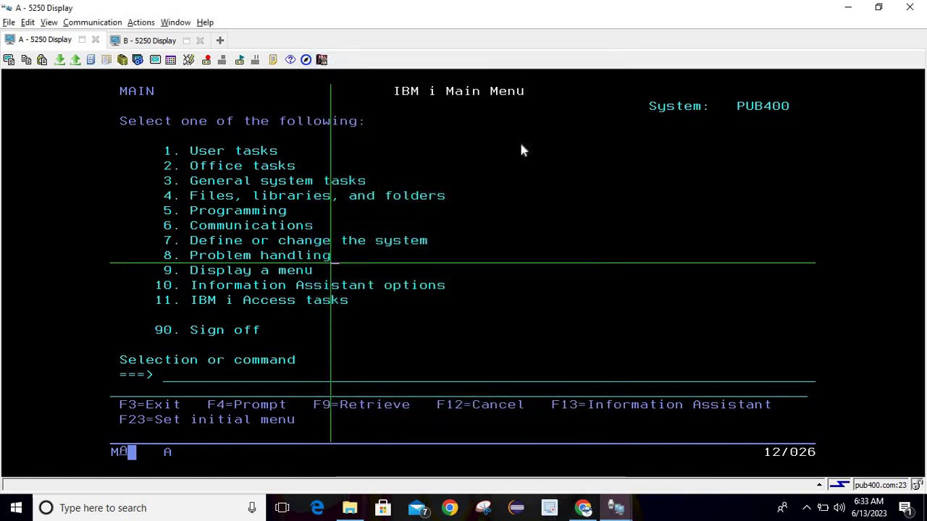
click(520, 147)
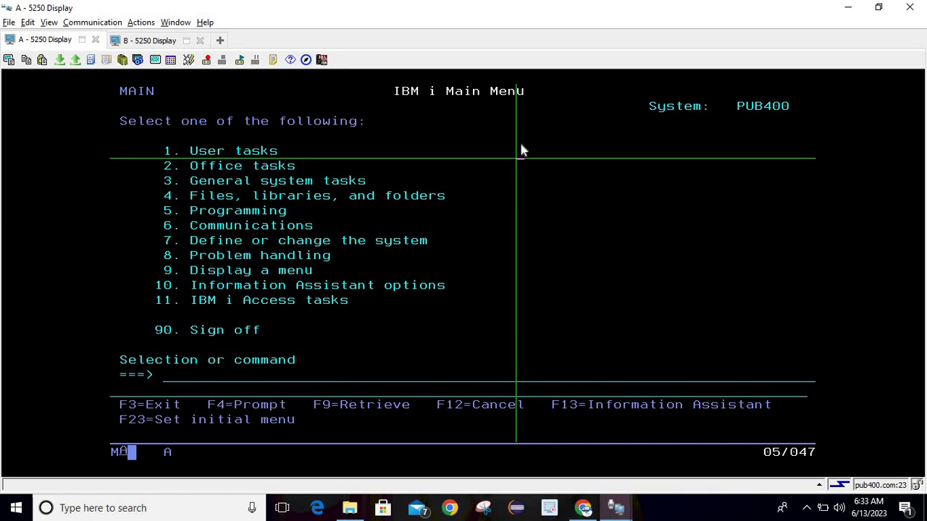